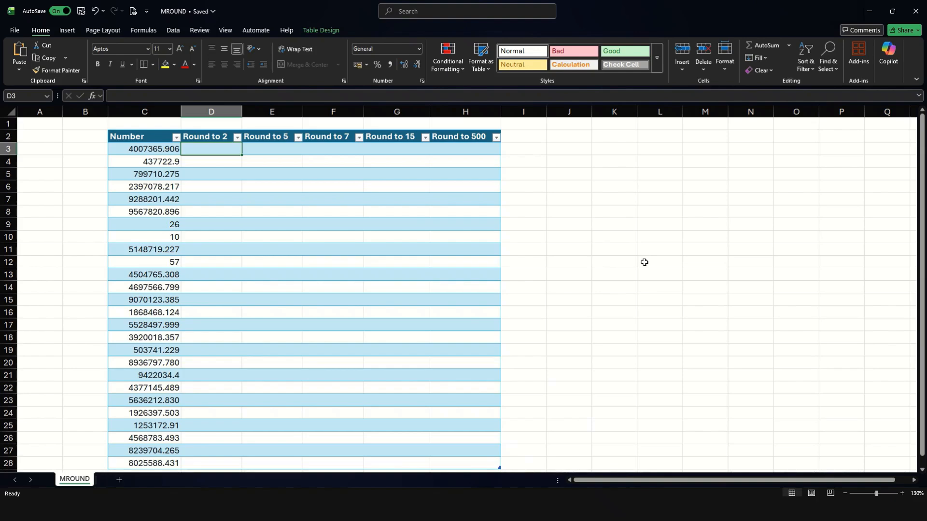
pyautogui.write('=mr')
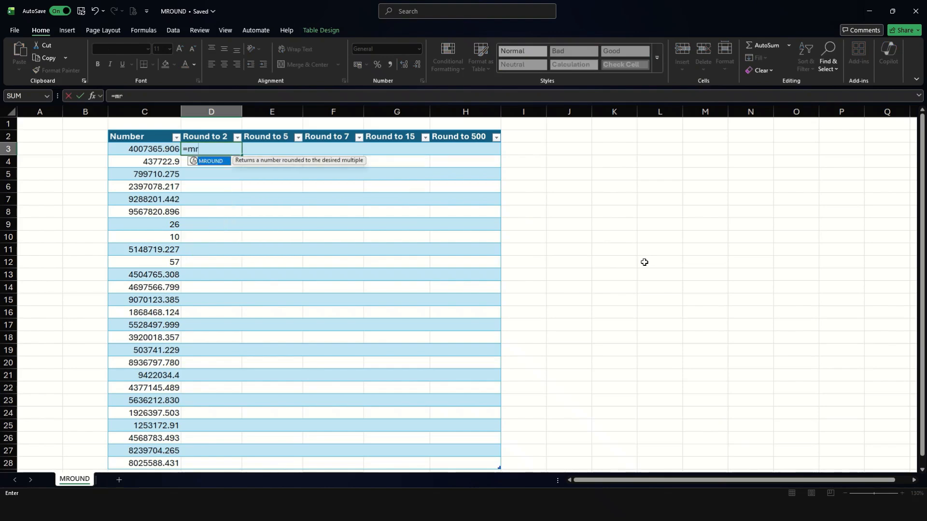
pyautogui.press('Tab')
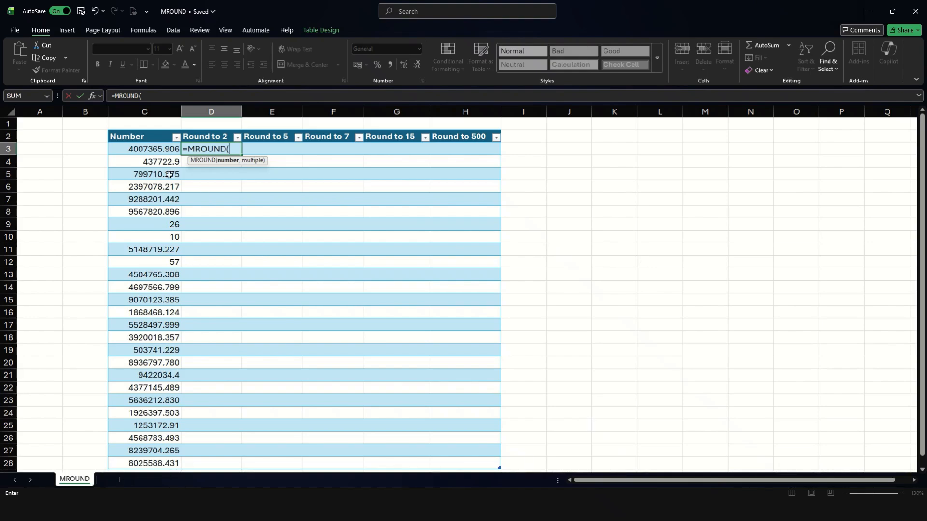
pyautogui.click(152, 153)
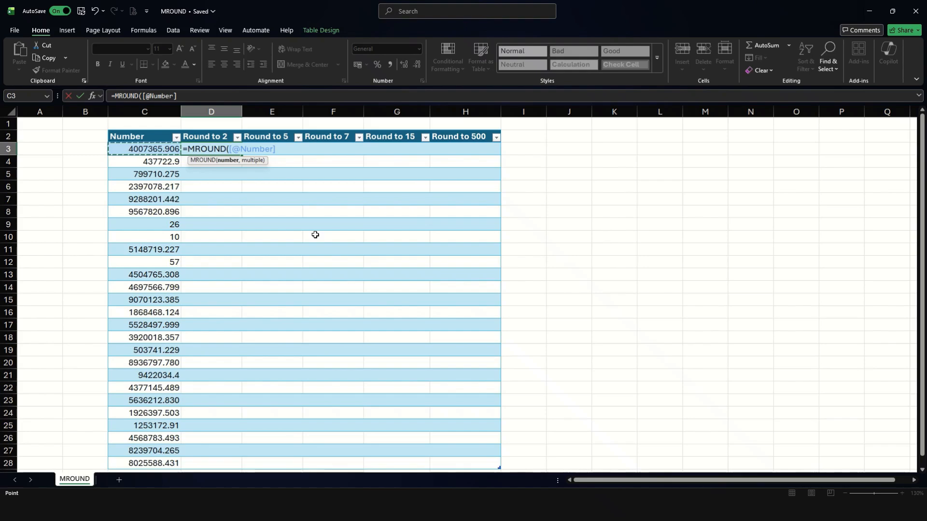
pyautogui.write(',2)')
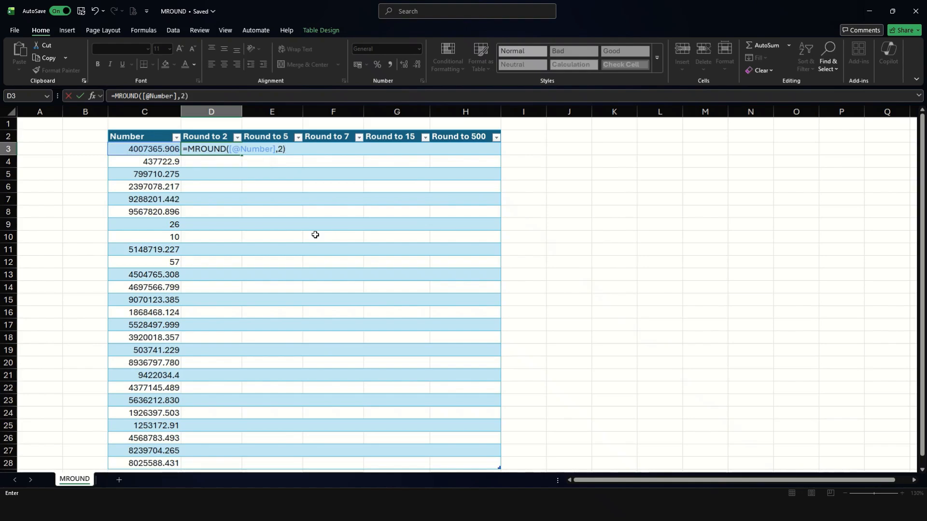
pyautogui.press('Return')
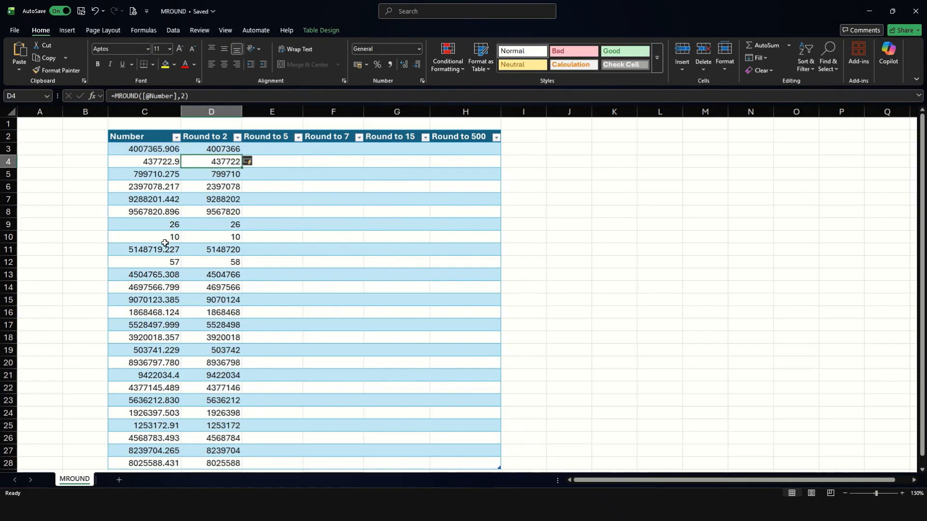
# Compare Numbers with their Round to 2 results, e.g. 57 rounding to 58
pyautogui.moveTo(168, 223); pyautogui.dragTo(166, 236)
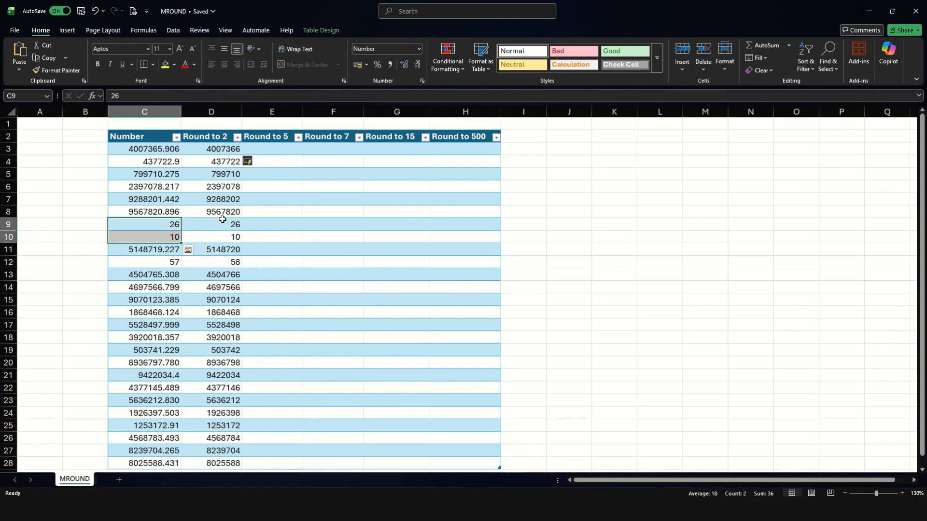
pyautogui.moveTo(222, 222); pyautogui.dragTo(231, 238)
pyautogui.click(248, 278)
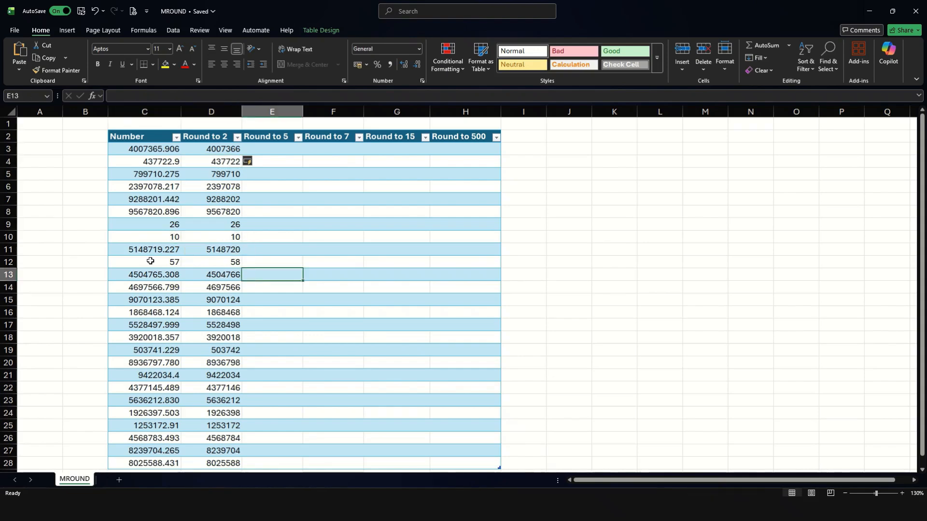
pyautogui.click(152, 261)
pyautogui.click(214, 263)
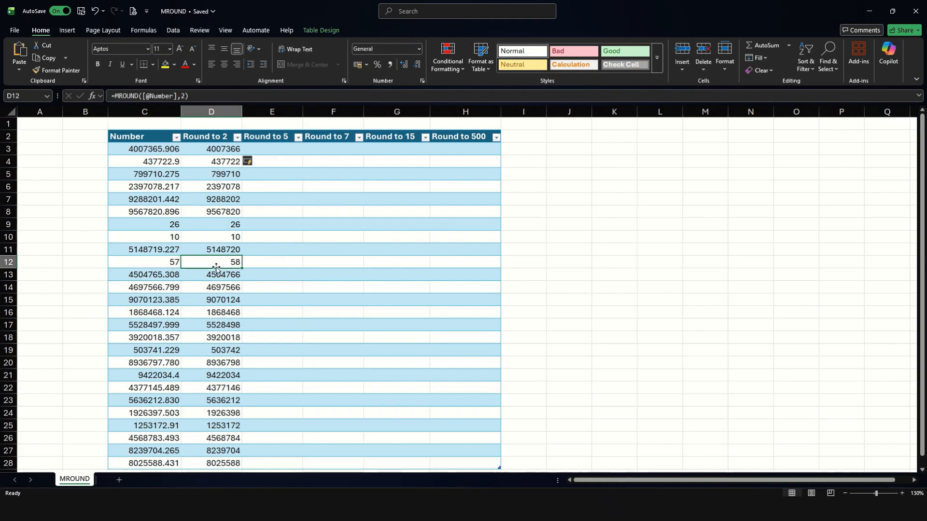
pyautogui.click(291, 145)
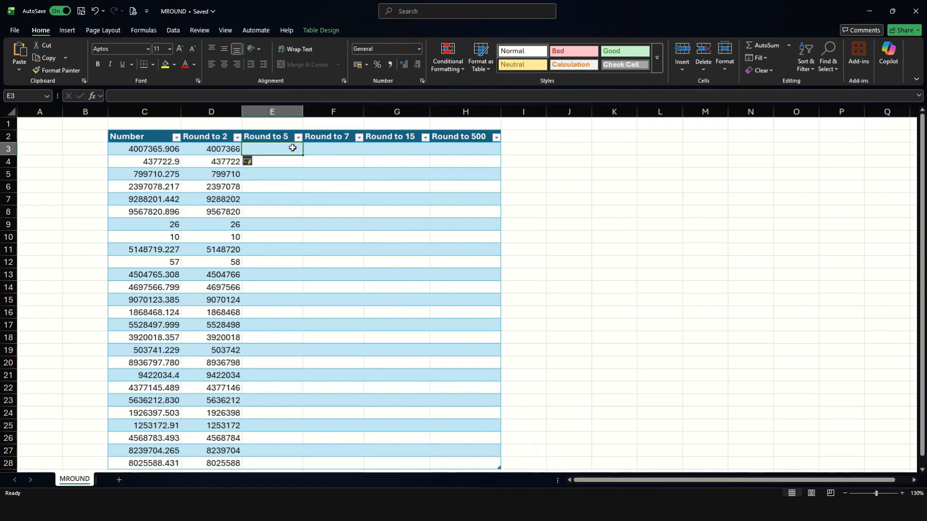
pyautogui.write('=rou')
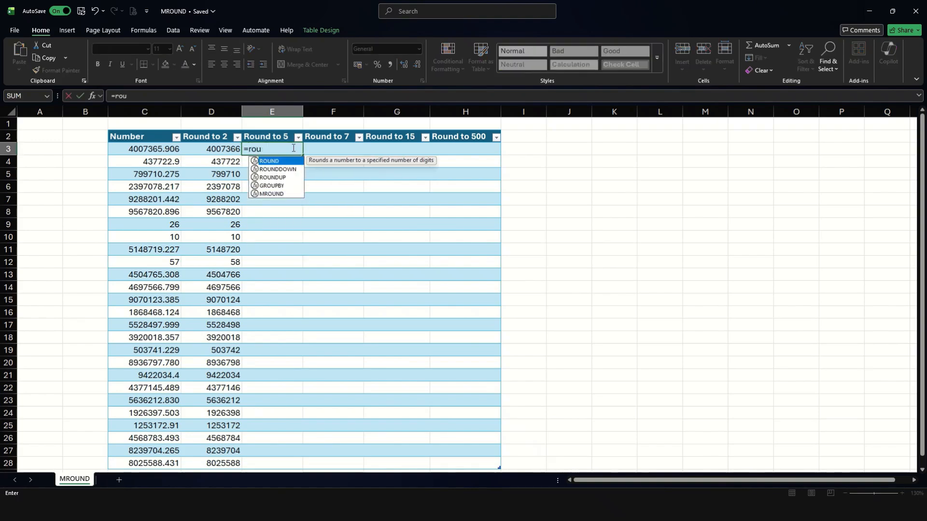
pyautogui.press('BackSpace')
pyautogui.press('BackSpace')
pyautogui.press('BackSpace')
pyautogui.write('mro')
pyautogui.press('Tab')
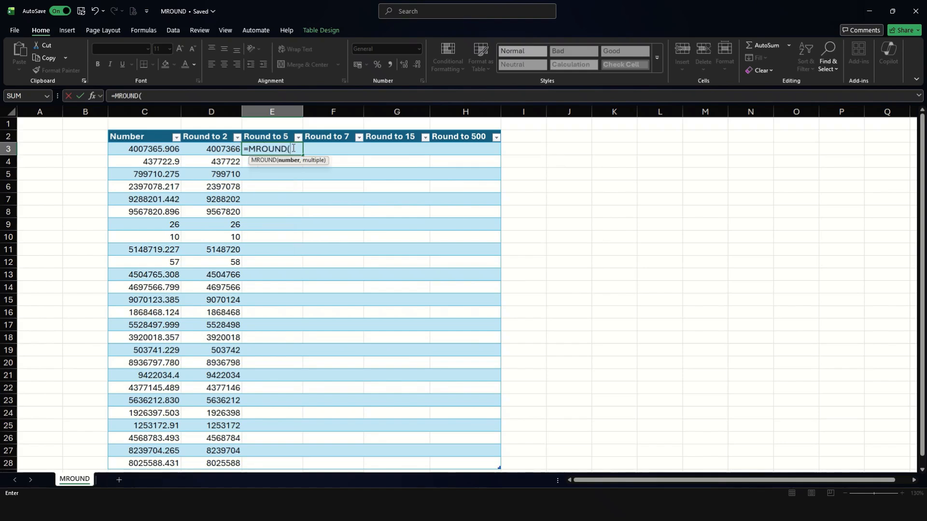
pyautogui.click(153, 149)
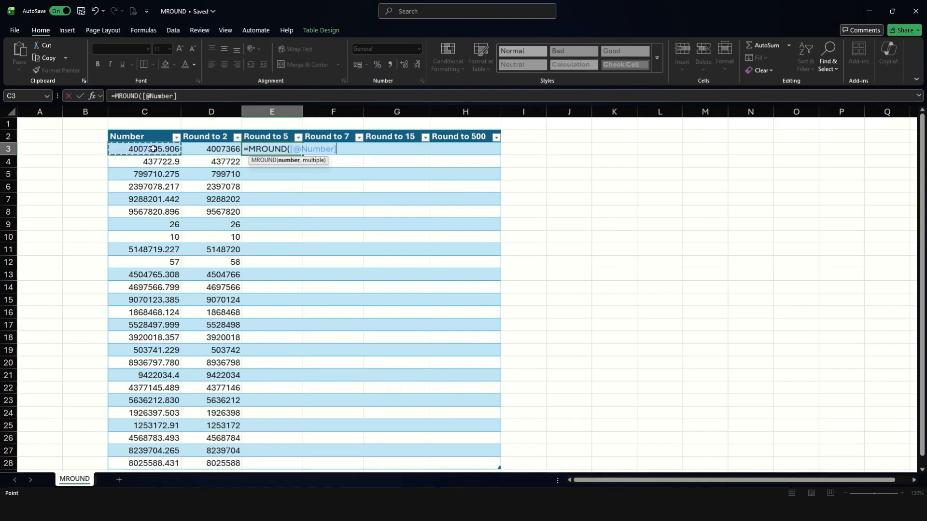
pyautogui.write(',5')
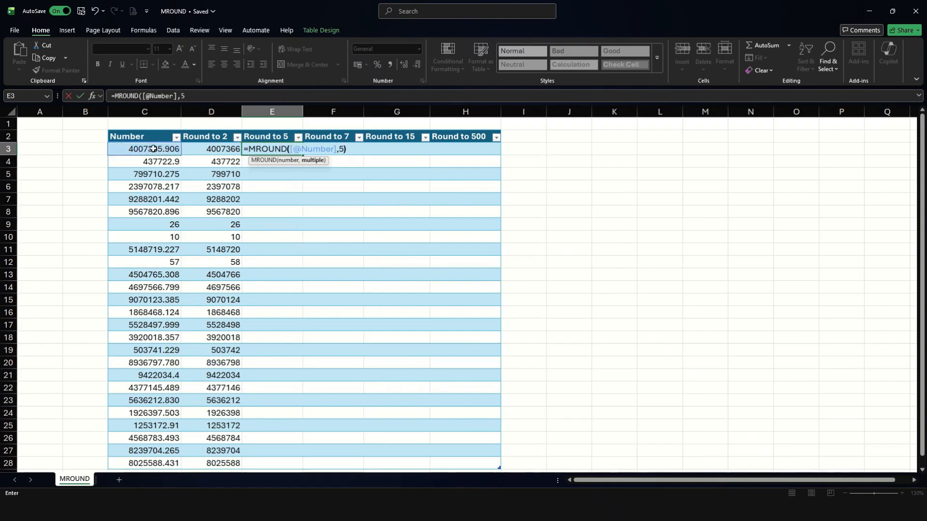
pyautogui.write(')')
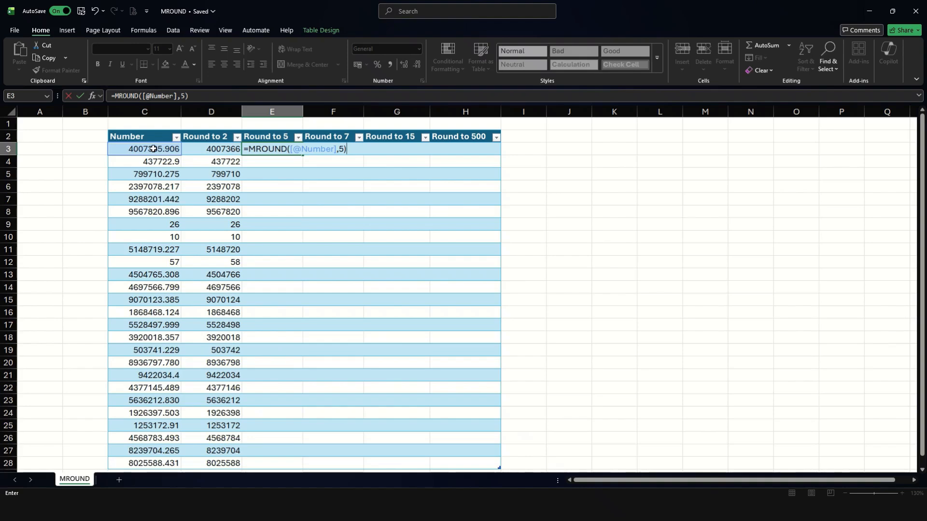
pyautogui.press('Return')
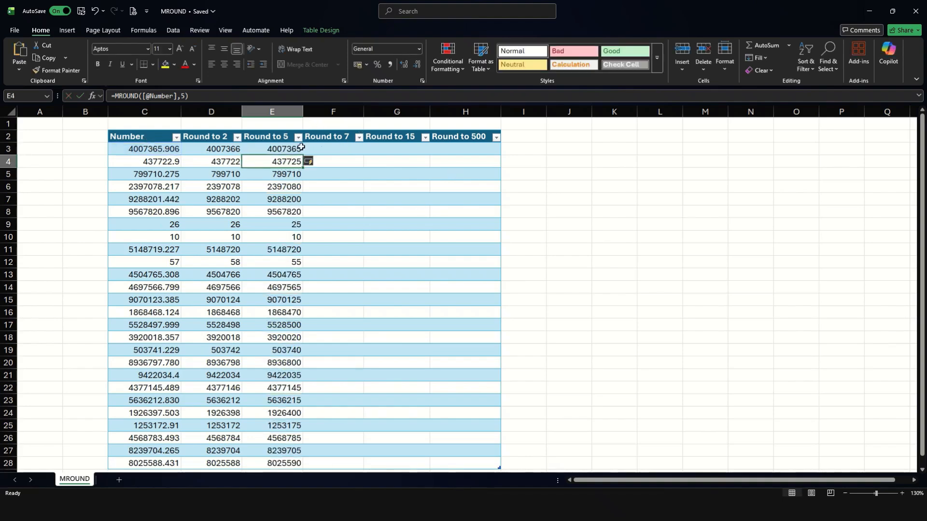
pyautogui.scroll(-2, 300, 306)
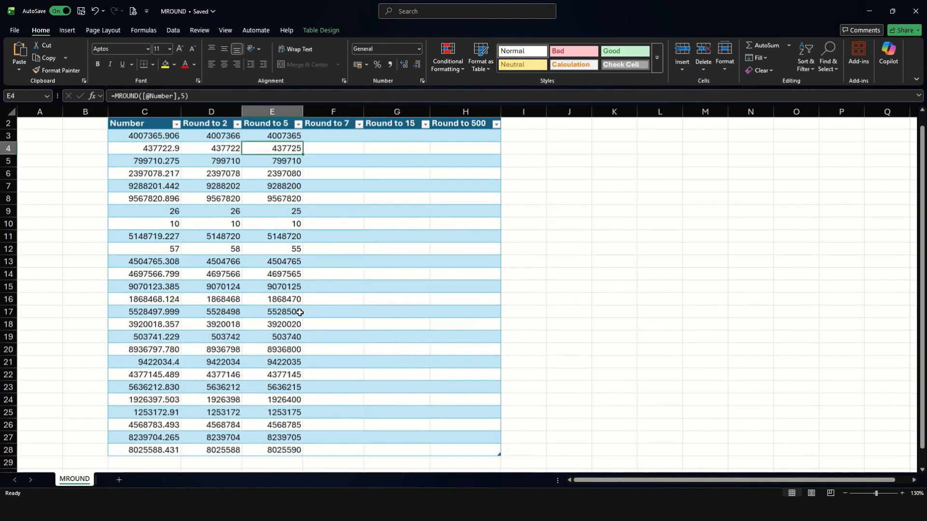
pyautogui.scroll(2, 298, 316)
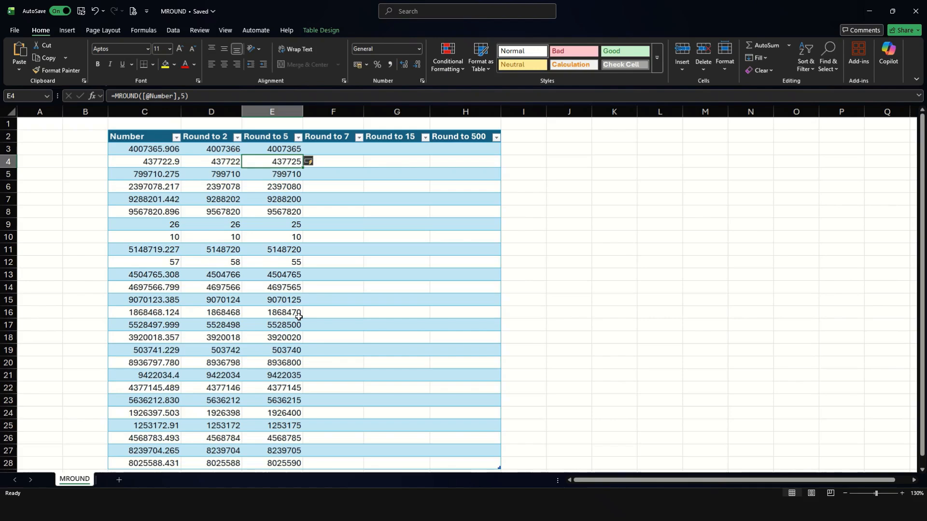
pyautogui.click(332, 148)
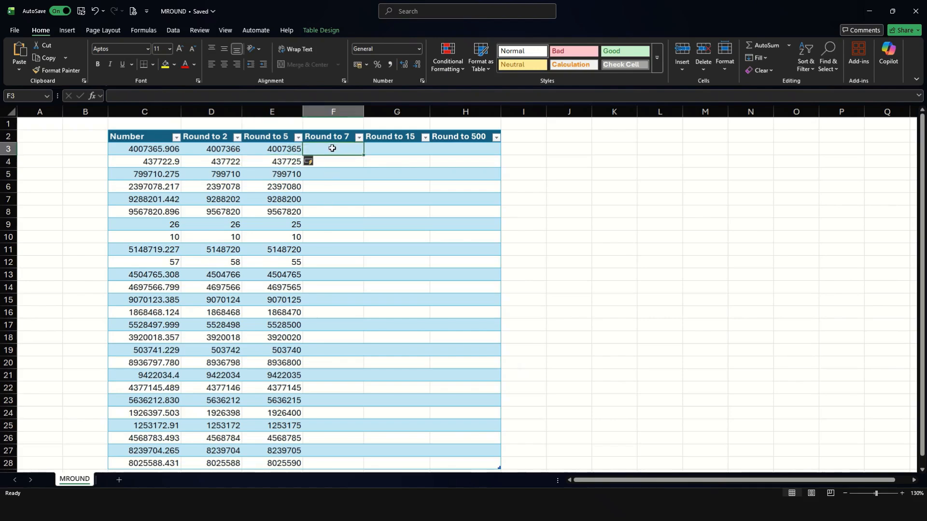
pyautogui.write('=mr')
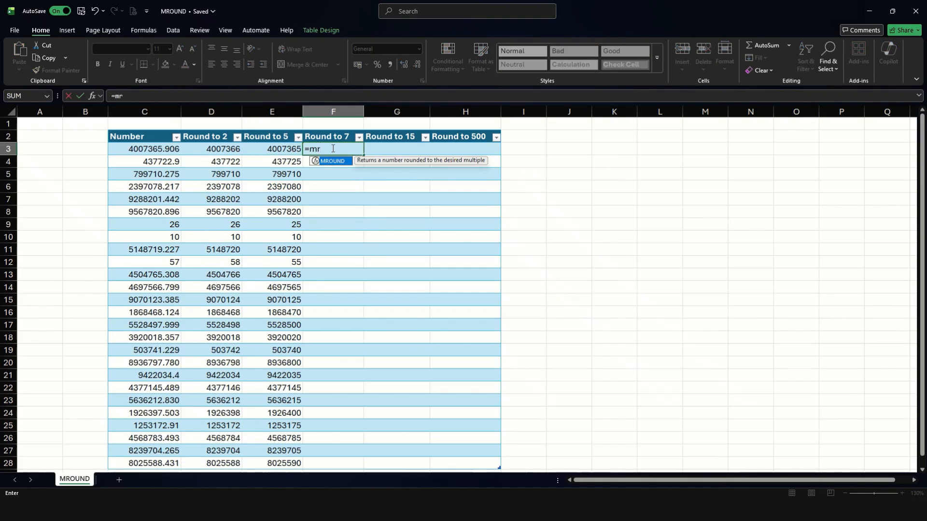
pyautogui.press('Tab')
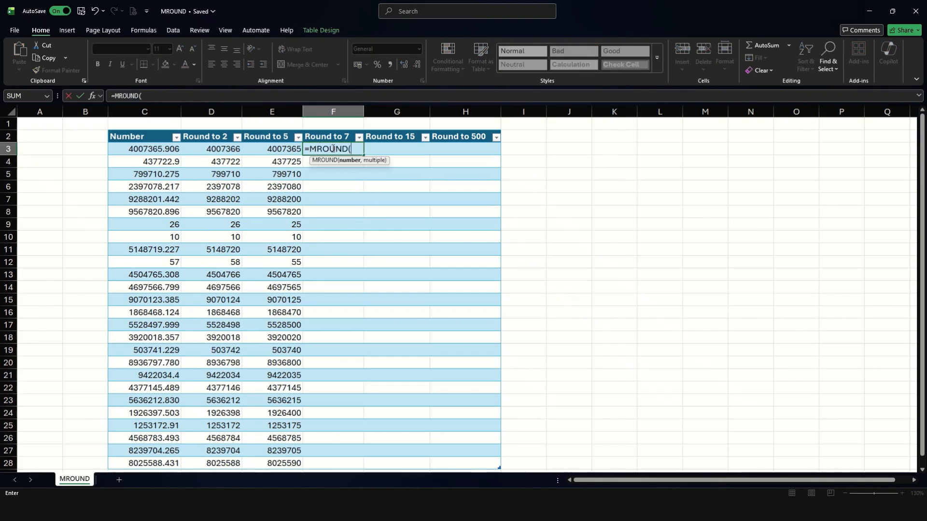
pyautogui.press('Left')
pyautogui.press('Left')
pyautogui.press('Left')
pyautogui.write(',')
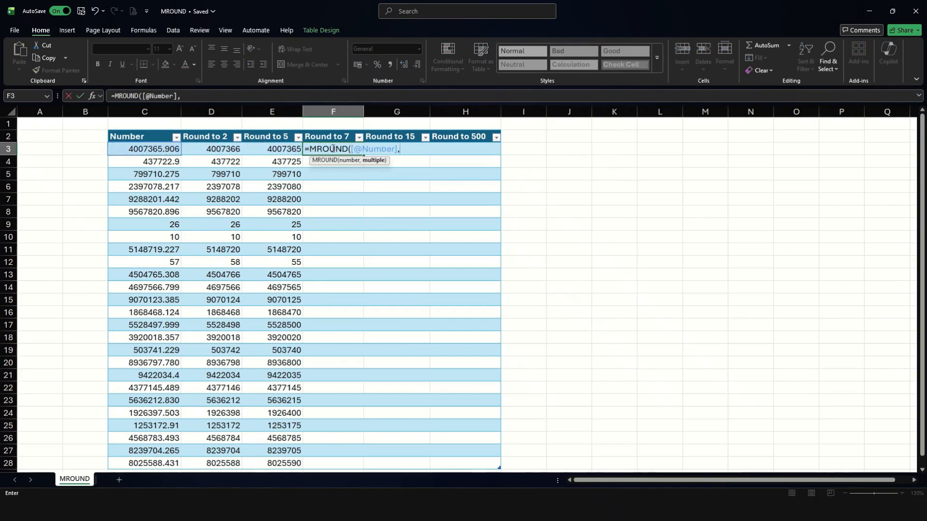
pyautogui.write('7)')
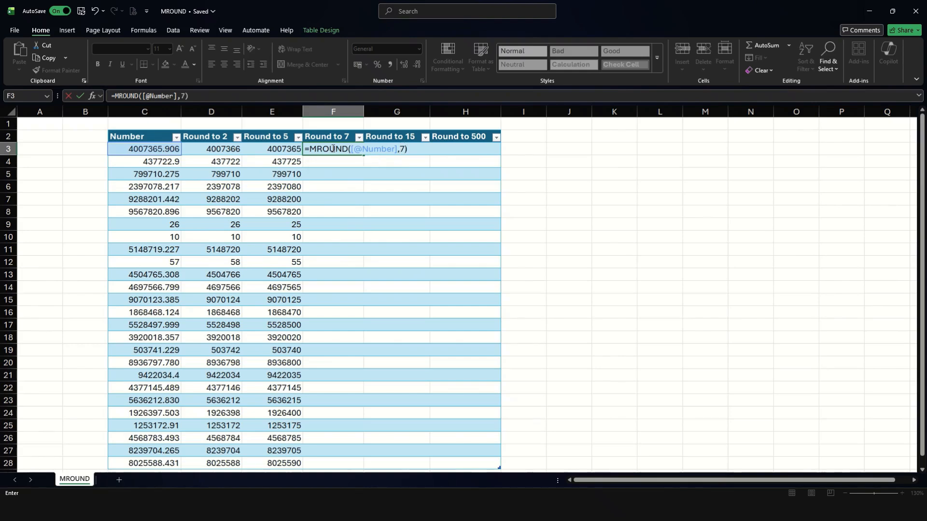
pyautogui.press('Return')
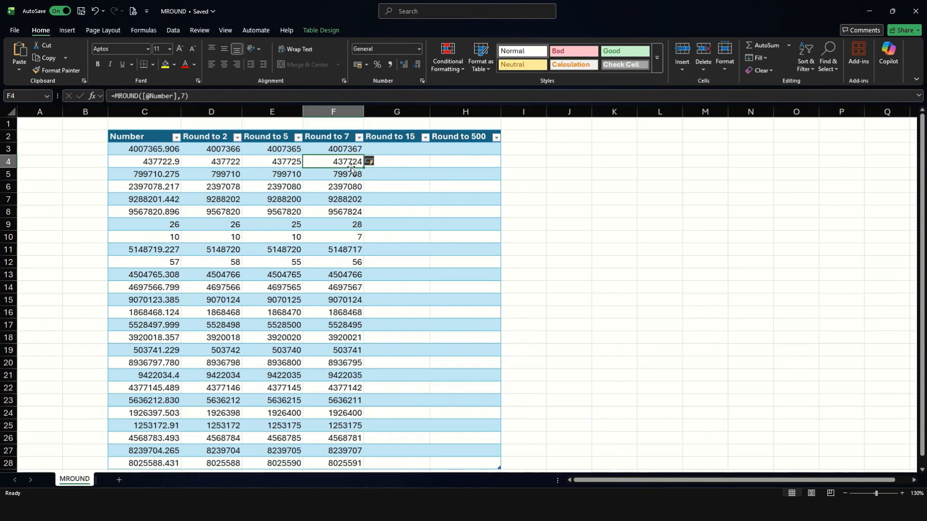
pyautogui.click(577, 148)
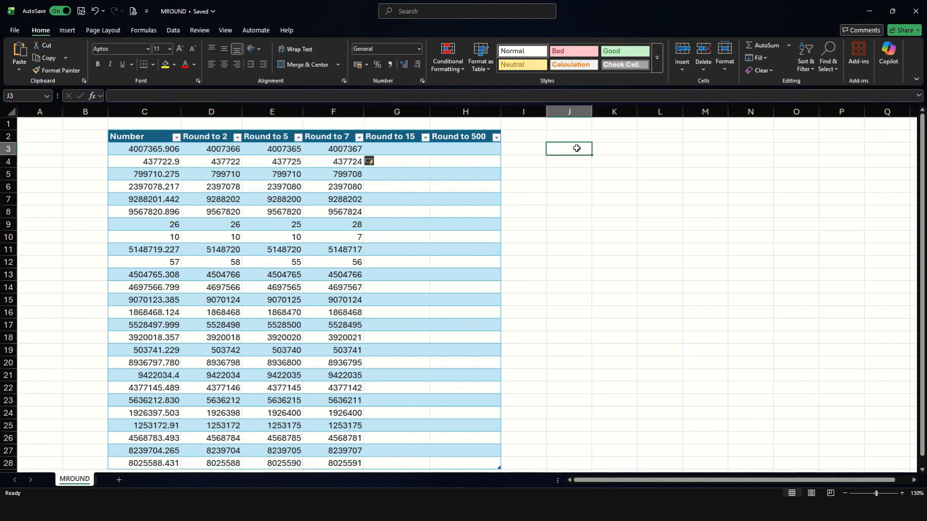
pyautogui.write('=')
pyautogui.click(336, 149)
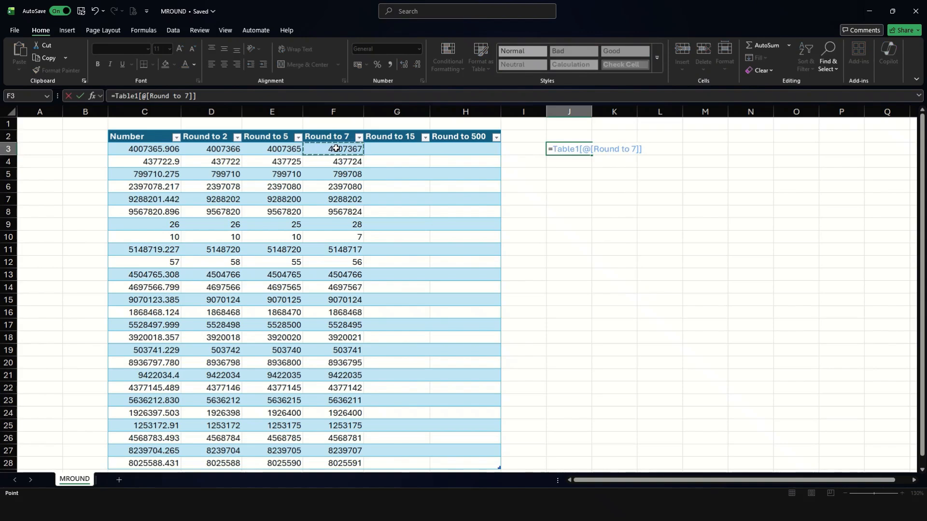
pyautogui.write('/7')
pyautogui.press('Return')
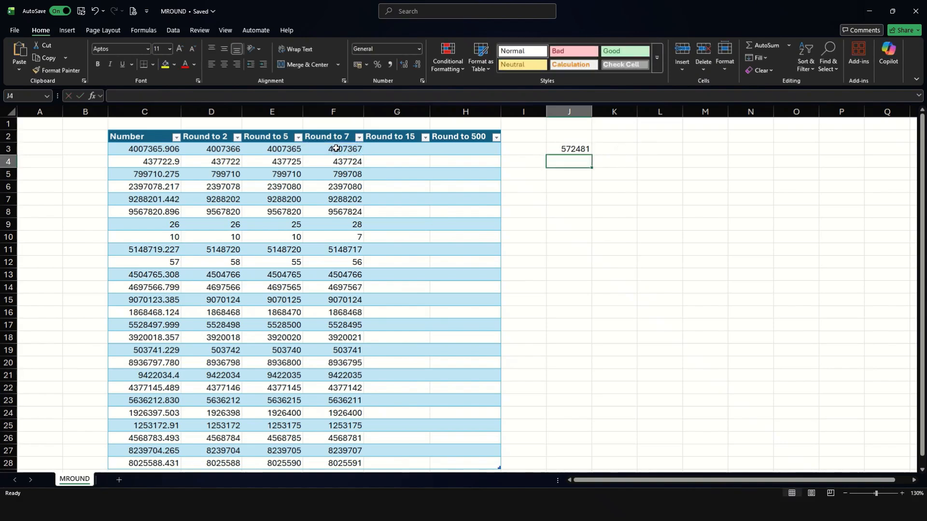
pyautogui.click(584, 146)
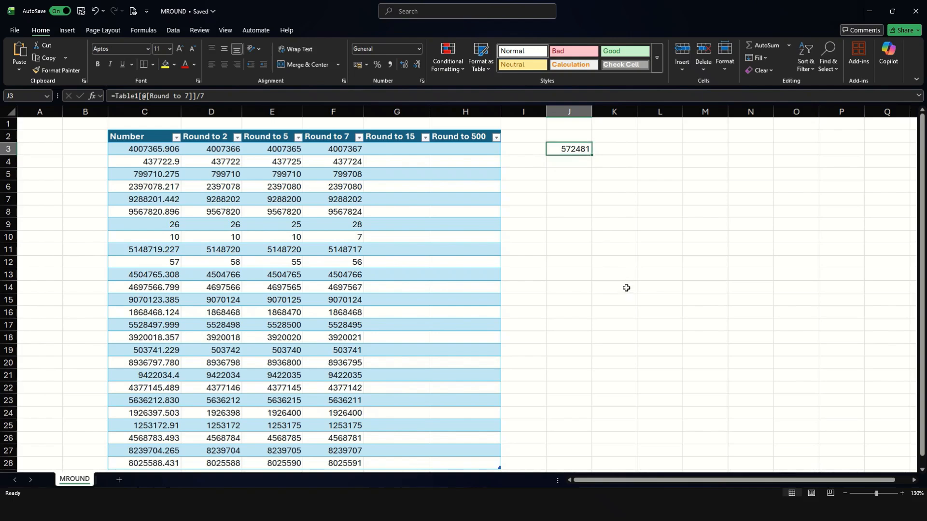
pyautogui.press('Delete')
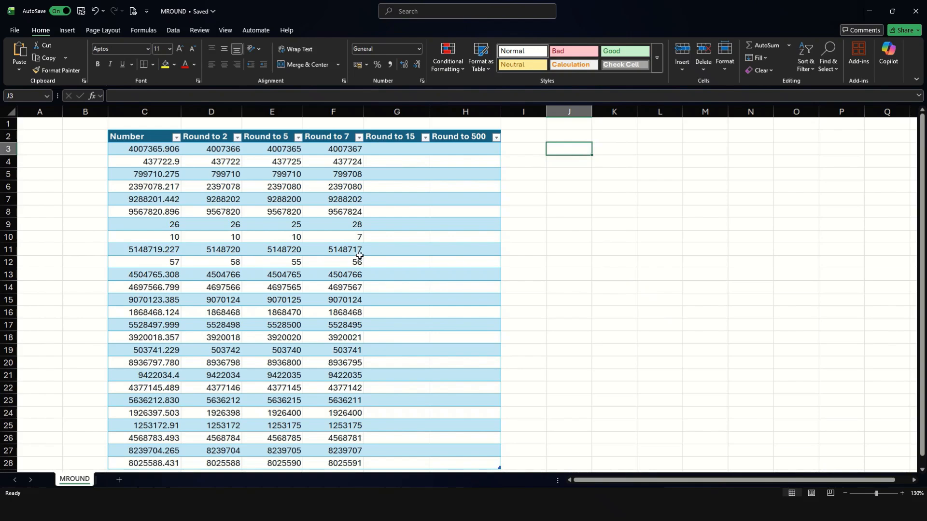
pyautogui.click(403, 151)
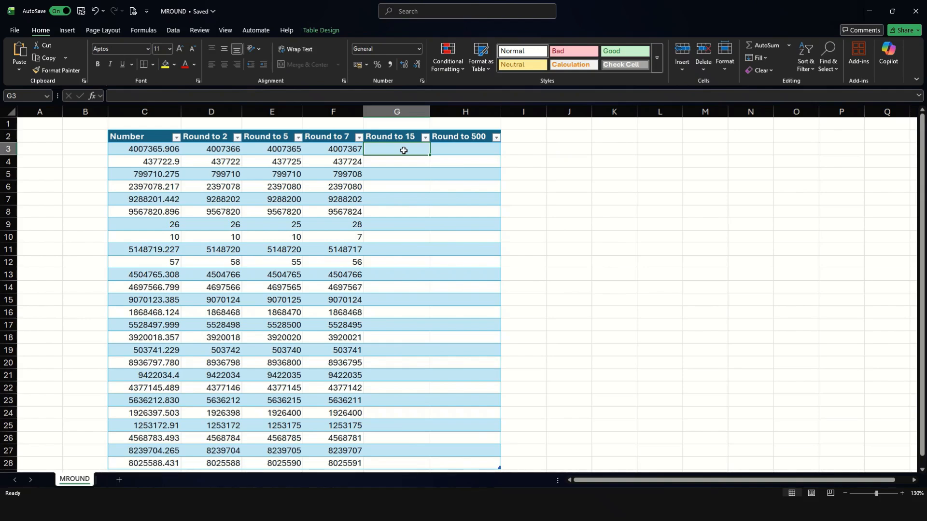
pyautogui.write('=mr')
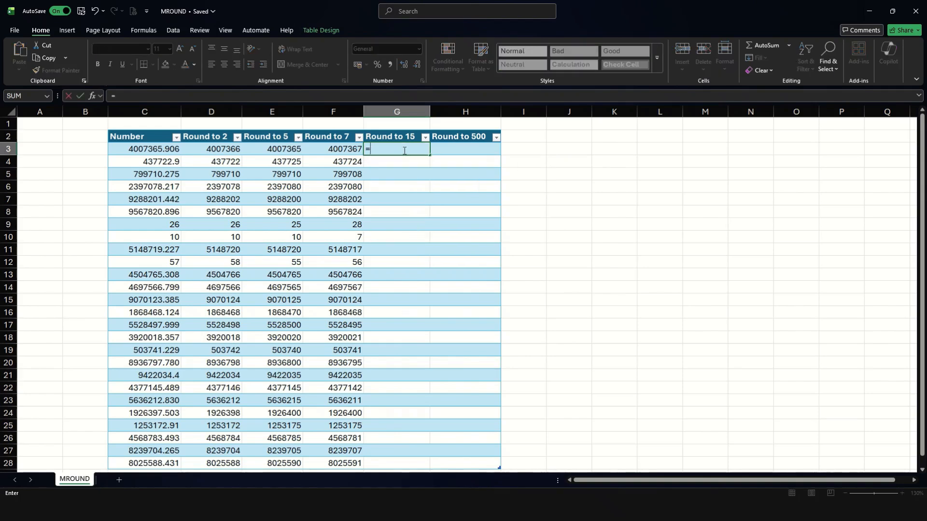
pyautogui.press('Tab')
pyautogui.press('Left')
pyautogui.press('Left')
pyautogui.press('Left')
pyautogui.press('Left')
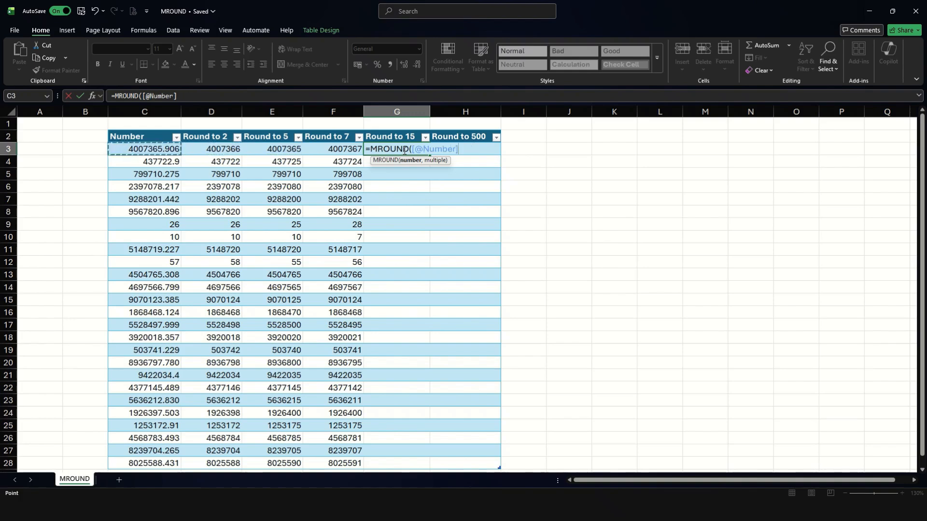
pyautogui.write(',15')
pyautogui.press('Return')
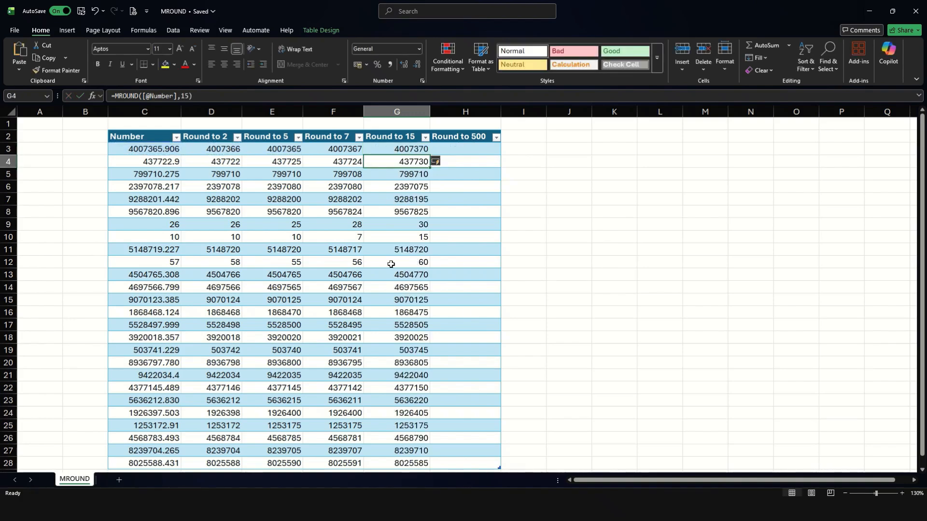
# Compare Numbers in rows 9, 10, 12 and 21 with their Round to 15 results
pyautogui.click(154, 234)
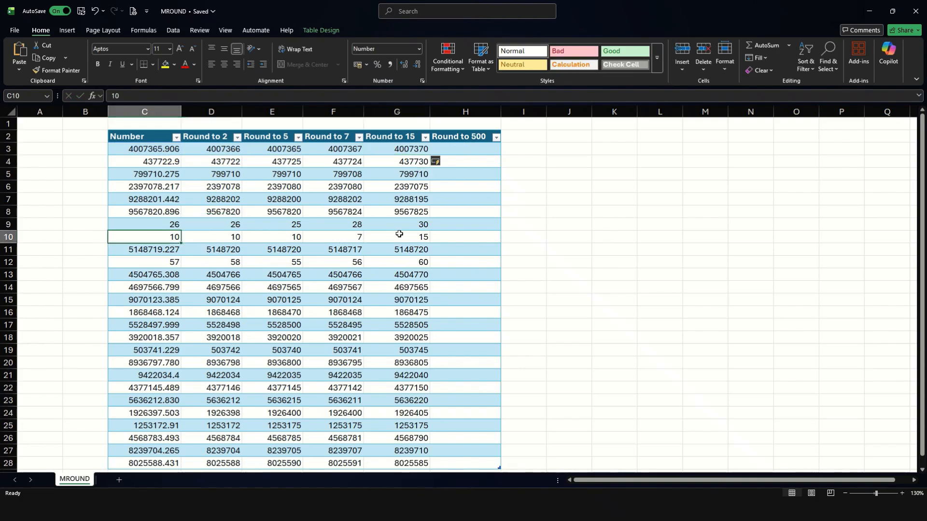
pyautogui.click(400, 235)
pyautogui.click(150, 224)
pyautogui.click(403, 222)
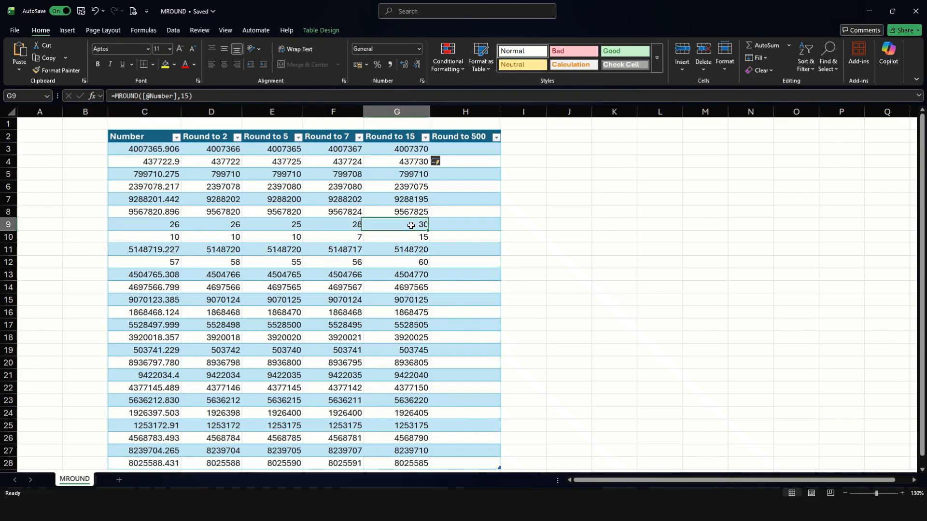
pyautogui.click(160, 261)
pyautogui.click(422, 263)
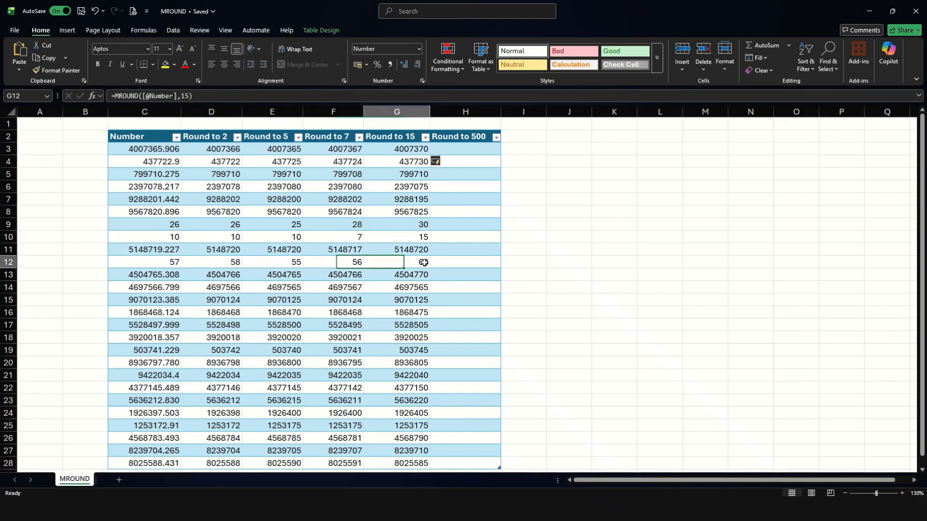
pyautogui.scroll(-3, 151, 300)
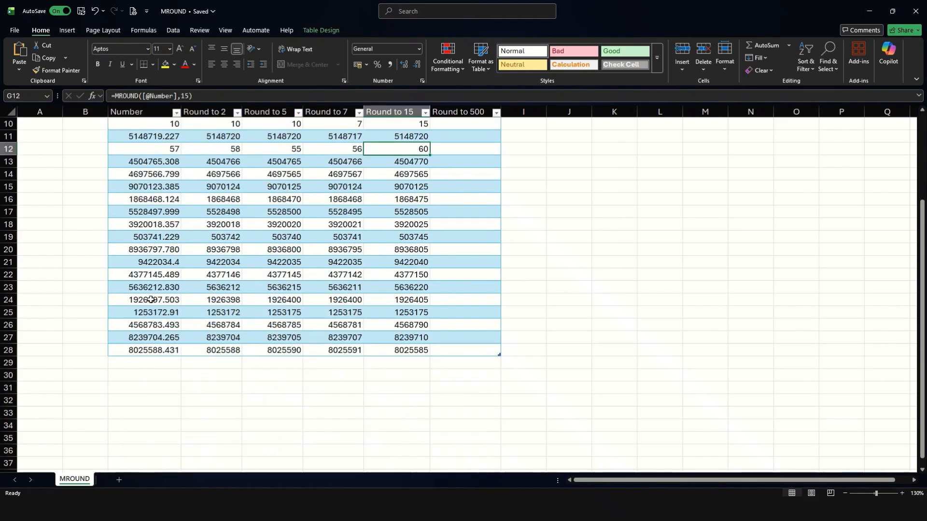
pyautogui.click(164, 263)
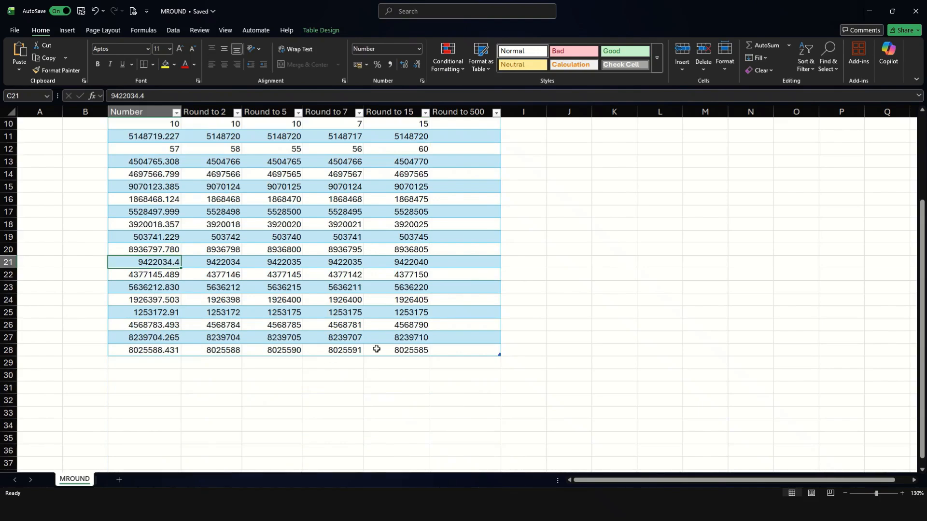
pyautogui.click(418, 264)
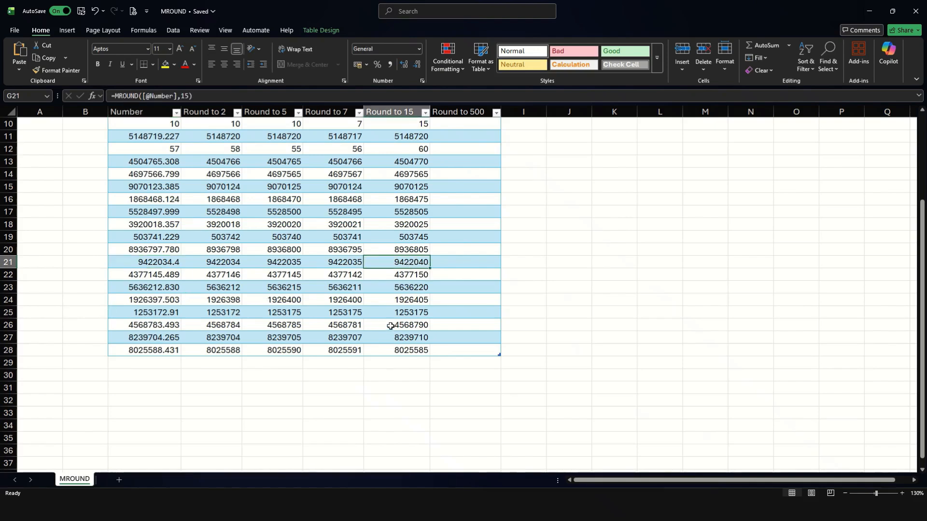
pyautogui.scroll(3, 386, 331)
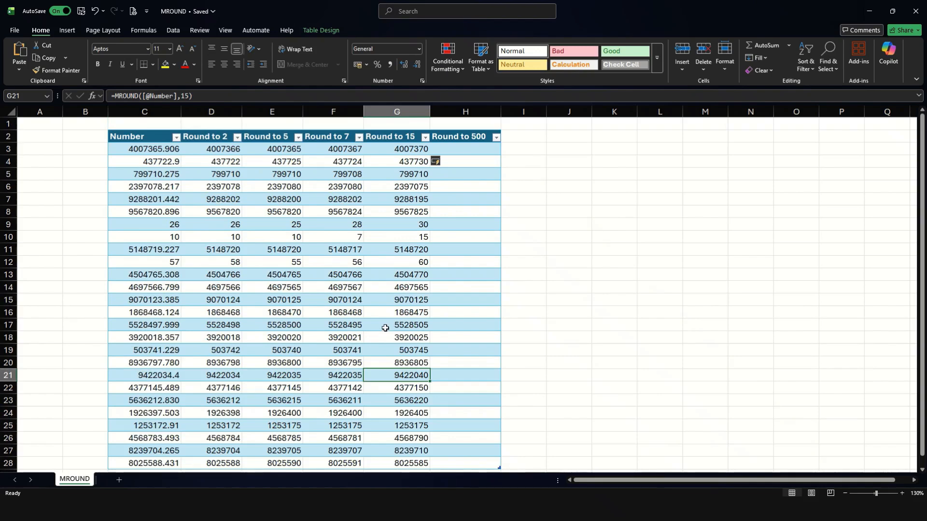
pyautogui.click(465, 149)
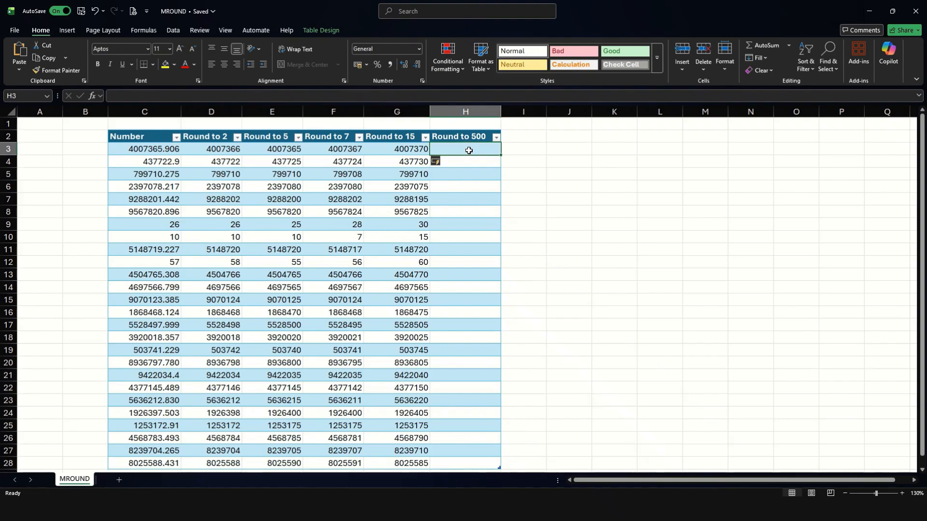
pyautogui.write('=MROUND(')
pyautogui.press('Left')
pyautogui.press('Left')
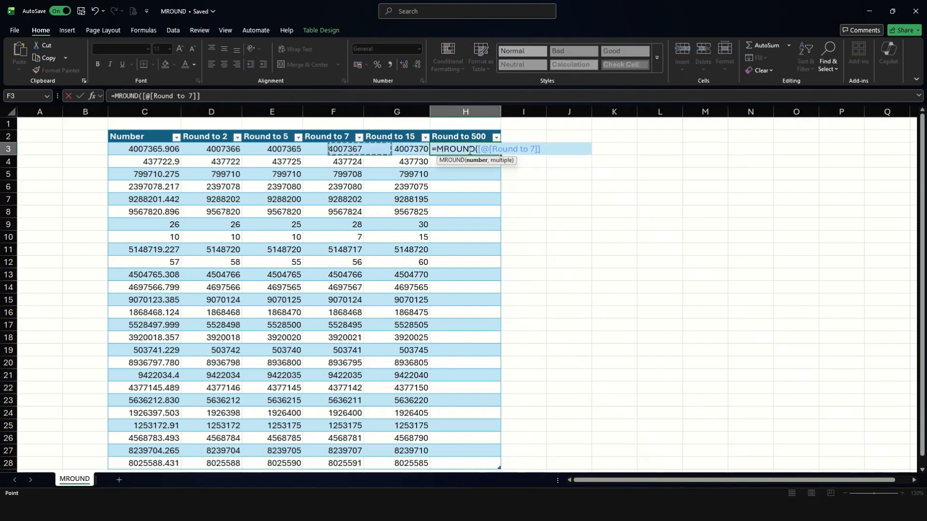
pyautogui.press('Left')
pyautogui.press('Left')
pyautogui.press('Left')
pyautogui.write(',500')
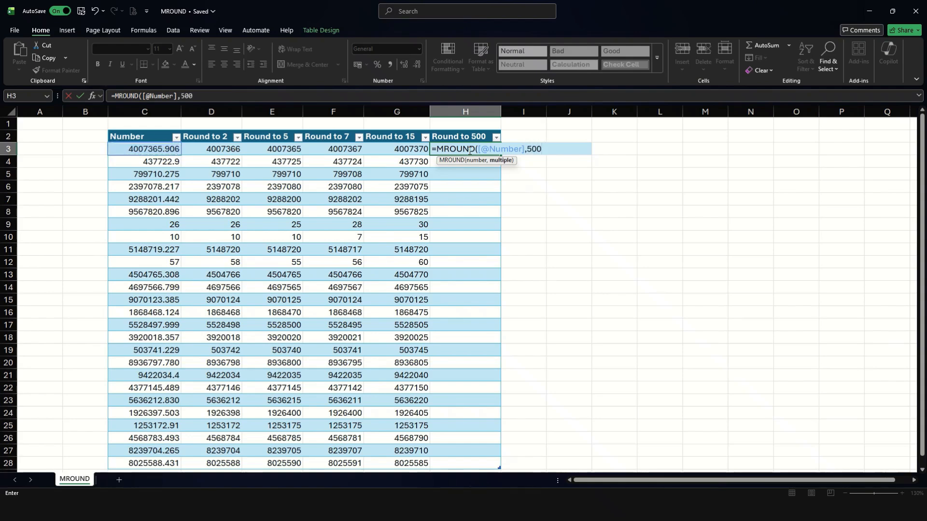
pyautogui.write(')')
pyautogui.press('Return')
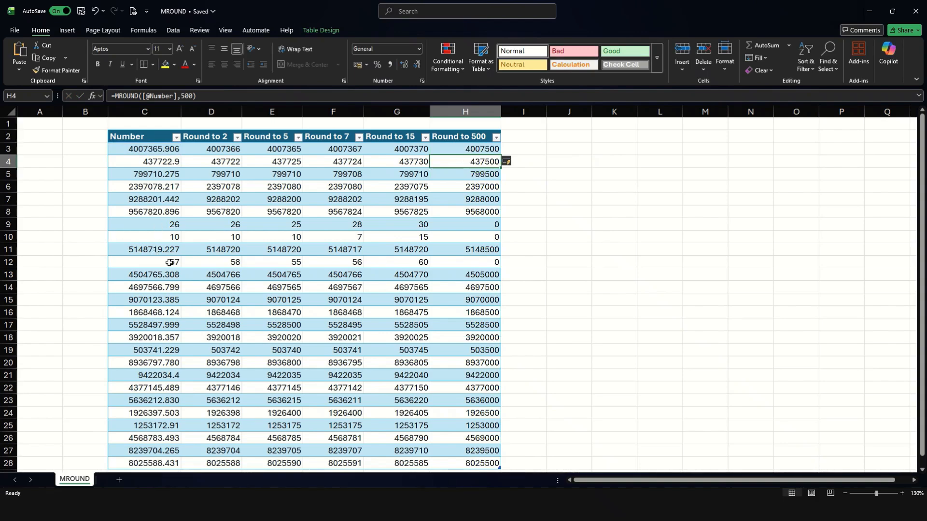
pyautogui.click(488, 224)
pyautogui.click(487, 238)
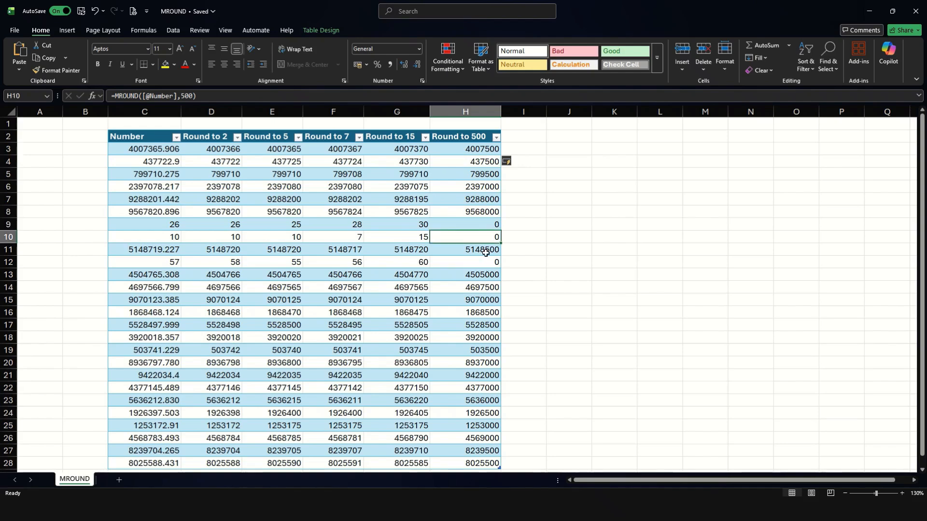
pyautogui.click(485, 263)
# Change the Number in C12 from 57 to 257, lifting its Round to 500 result to 500
pyautogui.click(159, 263)
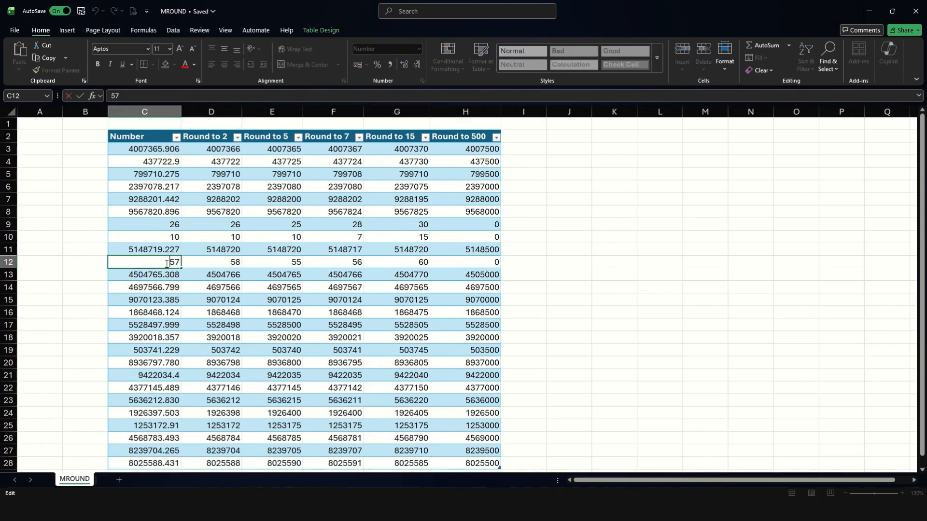
pyautogui.write('257')
pyautogui.press('Return')
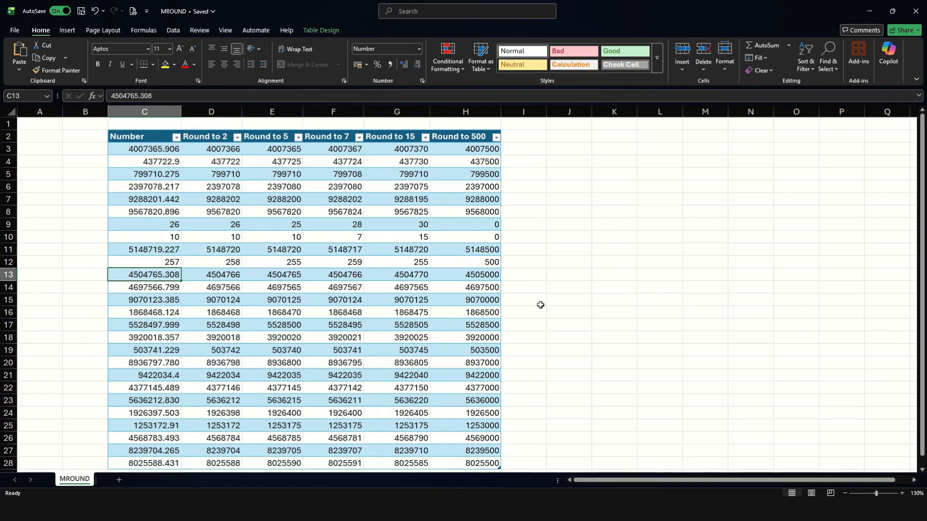
pyautogui.click(600, 141)
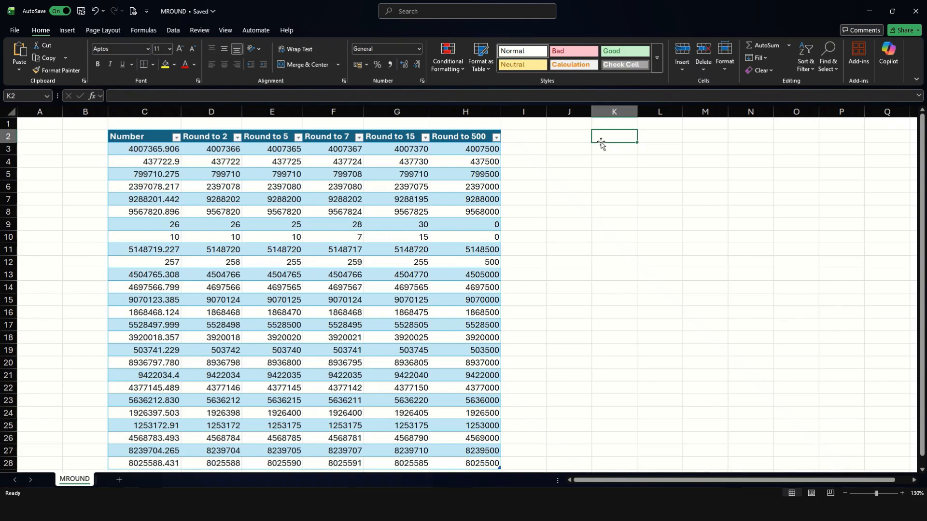
# Enter the test formula =MROUND(10,3) in K2
pyautogui.write('=mrou')
pyautogui.press('Tab')
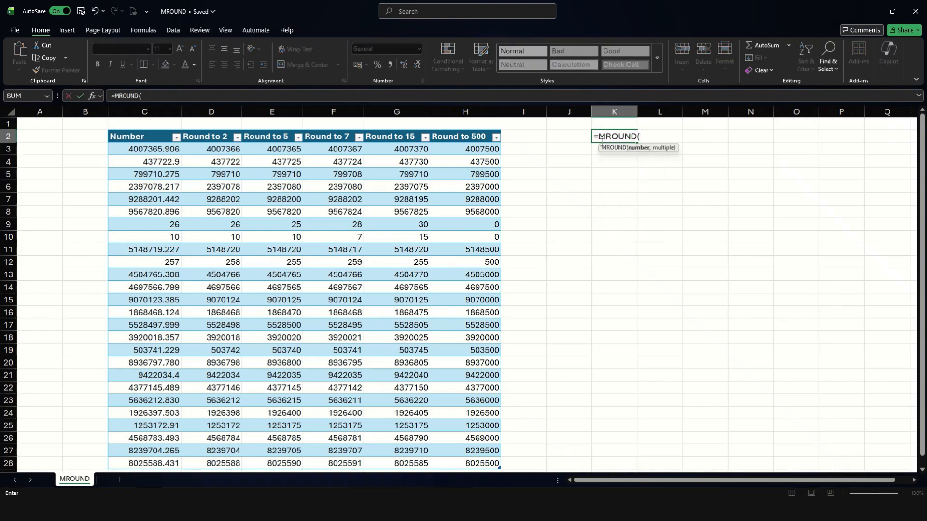
pyautogui.write('10,3')
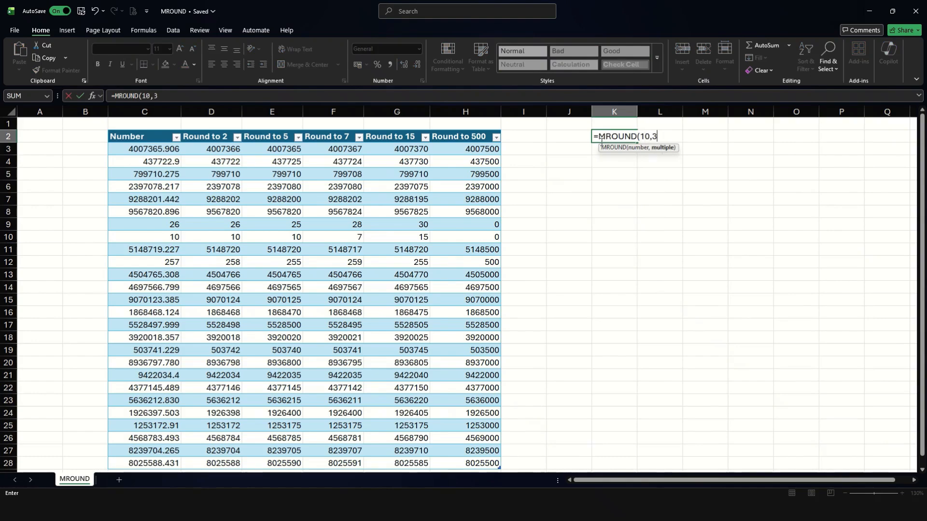
pyautogui.press('Return')
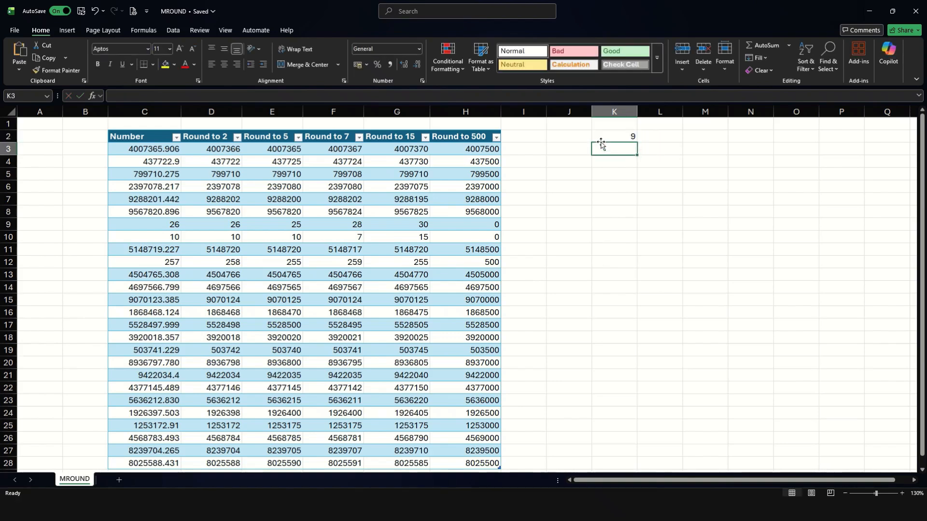
# Make both K2 arguments negative, giving =MROUND(-10,-3), which returns -9
pyautogui.press('Up')
pyautogui.press('F2')
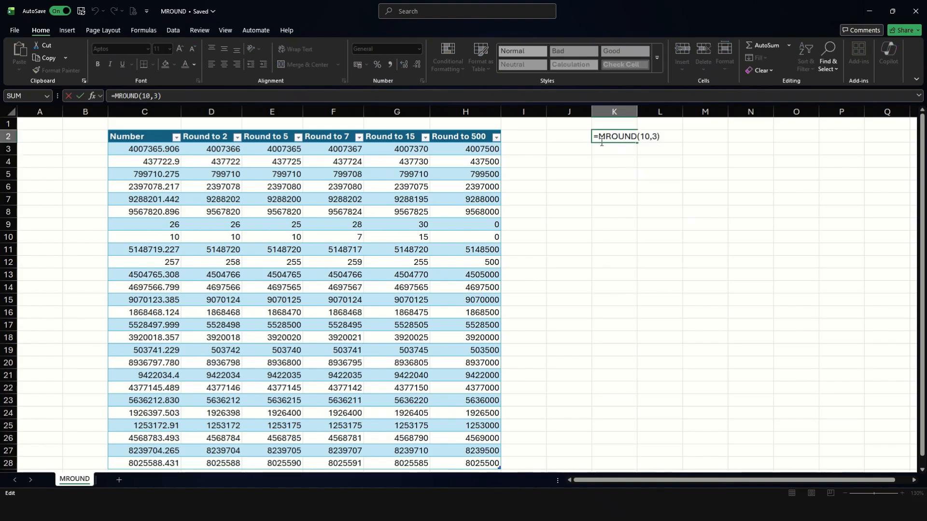
pyautogui.press('Left')
pyautogui.press('Left')
pyautogui.press('Left')
pyautogui.press('Left')
pyautogui.press('Left')
pyautogui.write('-')
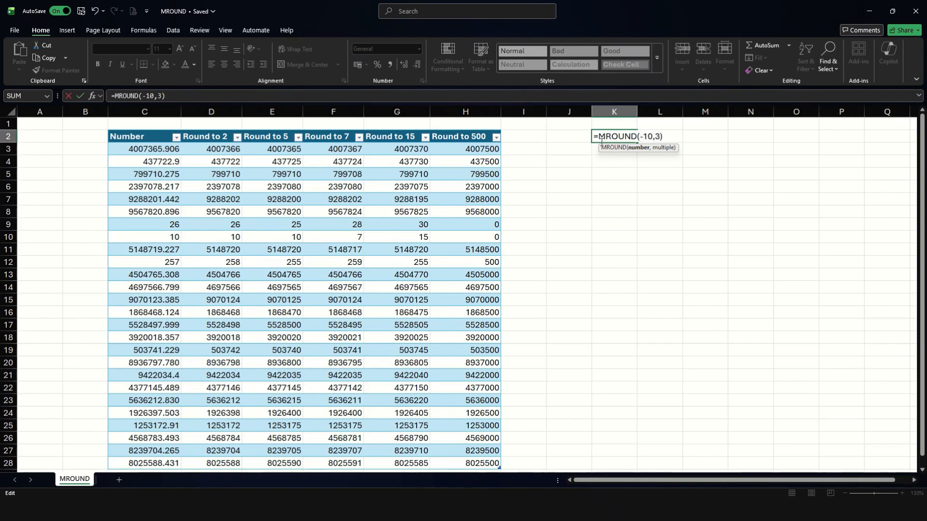
pyautogui.press('Right')
pyautogui.press('Right')
pyautogui.press('Right')
pyautogui.write('-')
pyautogui.press('Return')
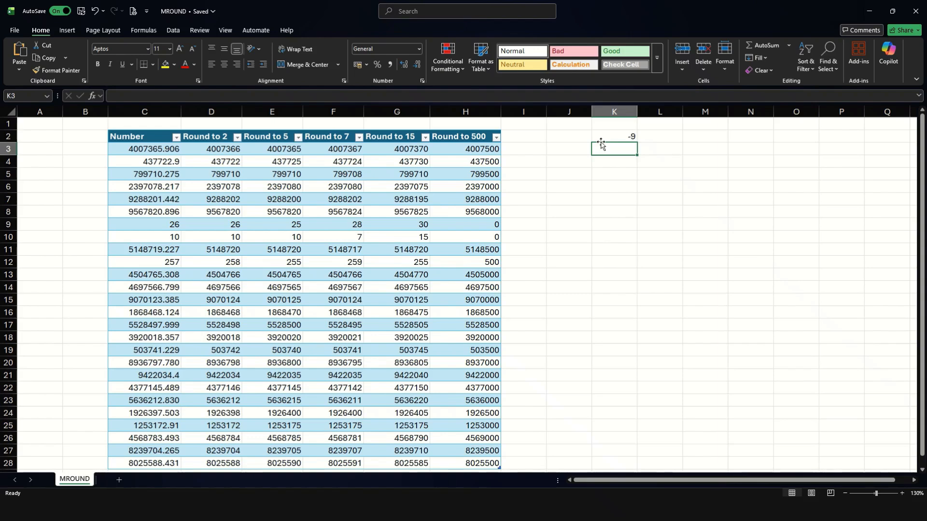
pyautogui.press('Up')
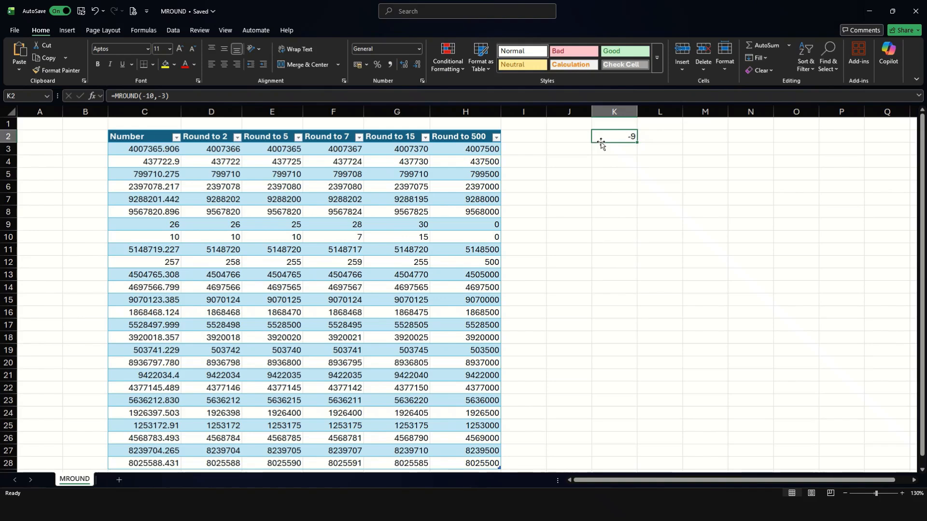
# Change K2 to =MROUND(1.3,0.3), which returns 1.2
pyautogui.doubleClick(600, 140)
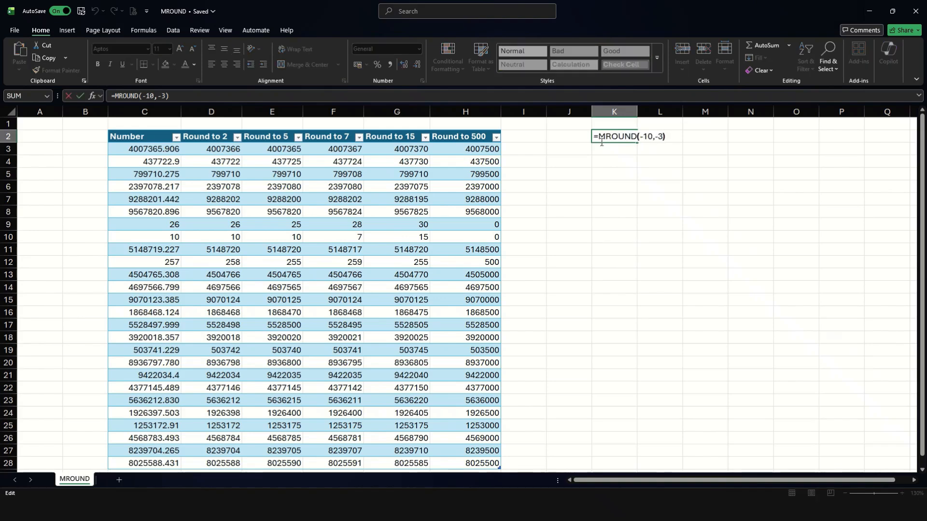
pyautogui.press('BackSpace')
pyautogui.write('0.')
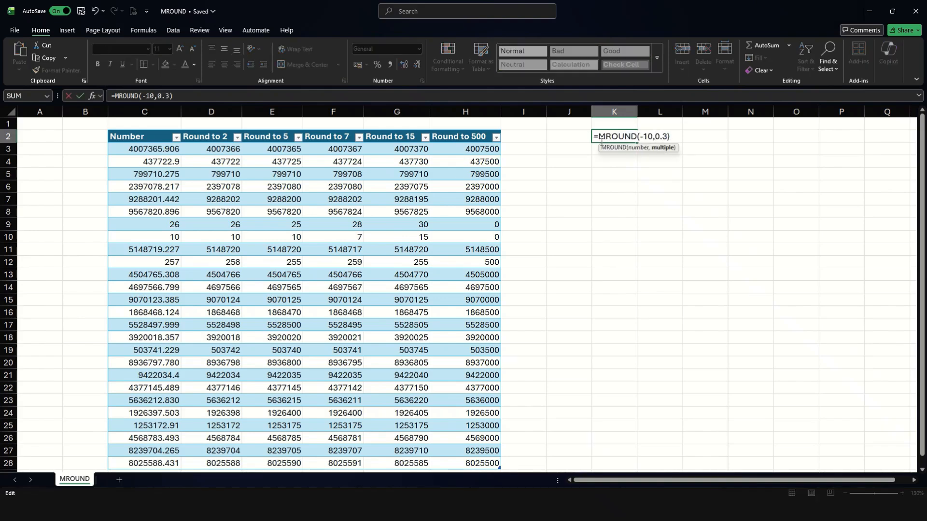
pyautogui.press('Left')
pyautogui.press('Left')
pyautogui.press('Left')
pyautogui.press('BackSpace')
pyautogui.press('BackSpace')
pyautogui.press('BackSpace')
pyautogui.write('1.3')
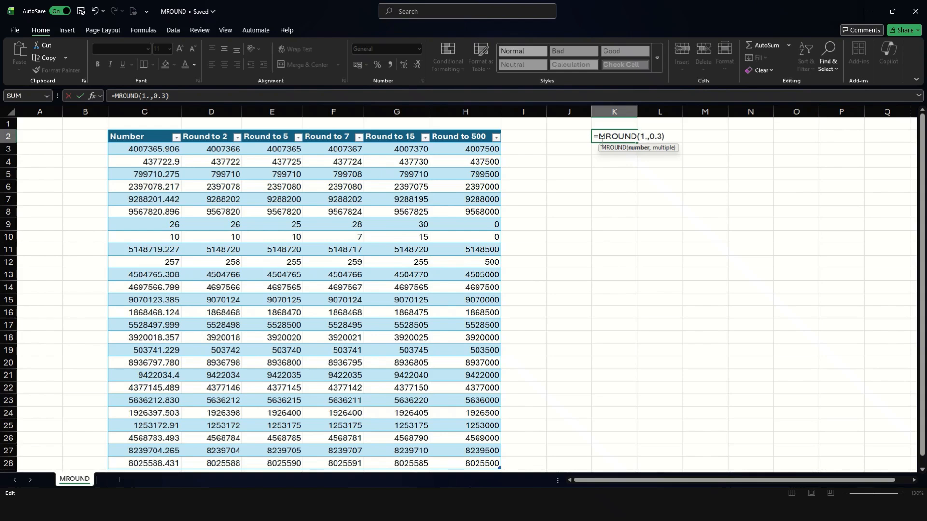
pyautogui.press('Return')
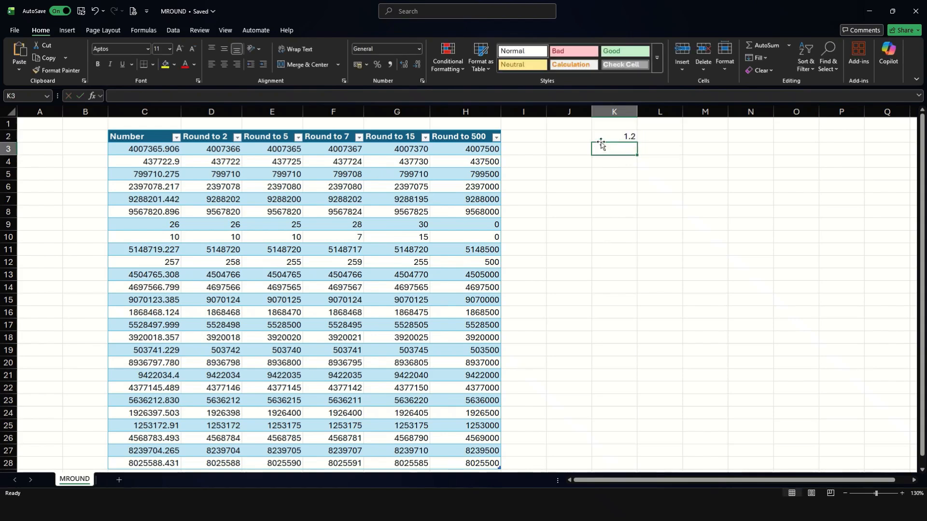
pyautogui.press('Up')
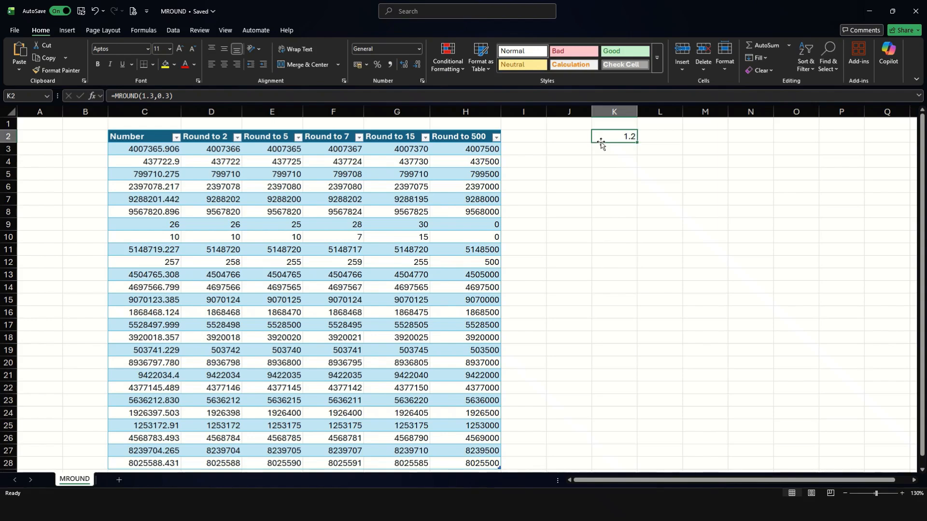
# Change K2 to =MROUND(5,-3), which returns a #NUM! error
pyautogui.press('F2')
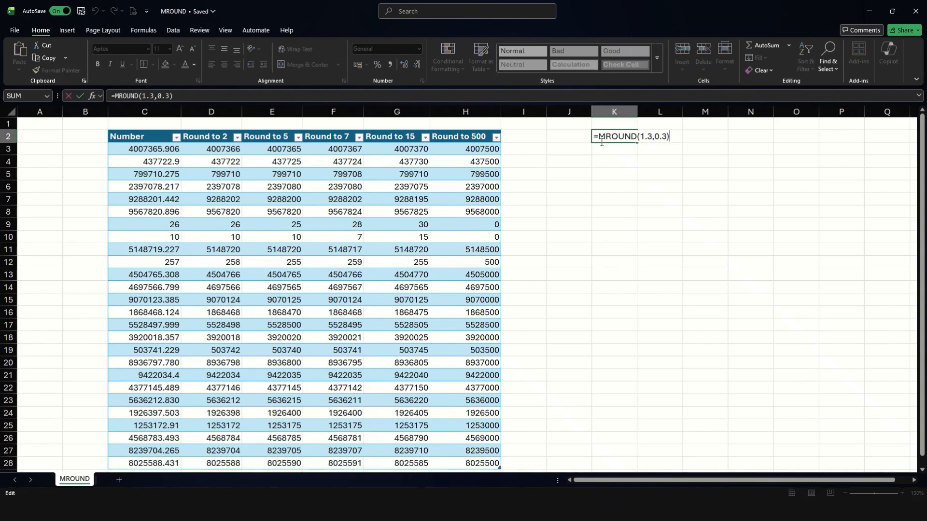
pyautogui.press('Left')
pyautogui.press('BackSpace')
pyautogui.press('BackSpace')
pyautogui.press('BackSpace')
pyautogui.press('BackSpace')
pyautogui.press('BackSpace')
pyautogui.press('BackSpace')
pyautogui.press('BackSpace')
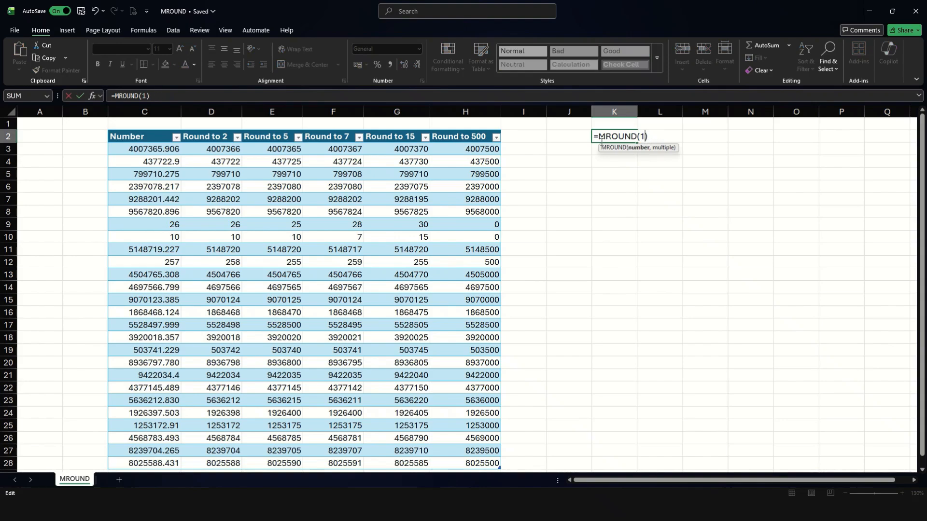
pyautogui.write('5,-3')
pyautogui.press('Return')
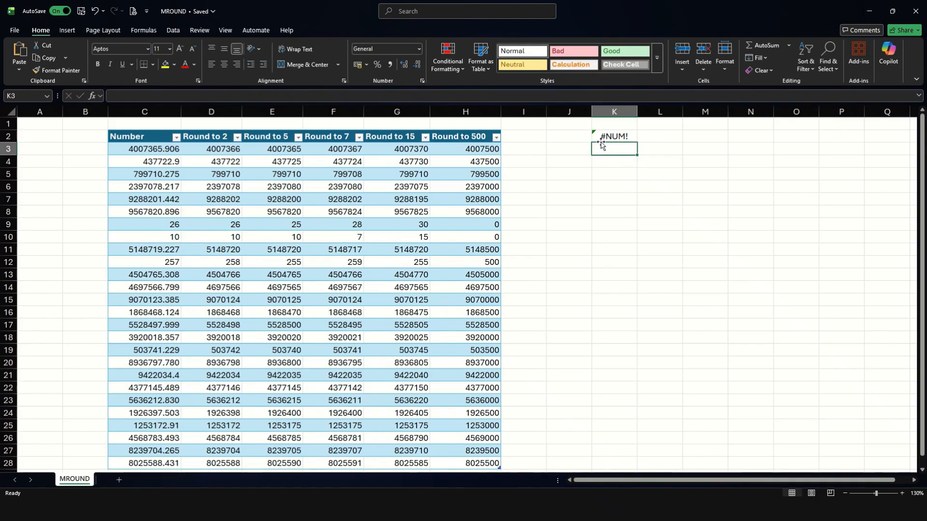
pyautogui.click(601, 141)
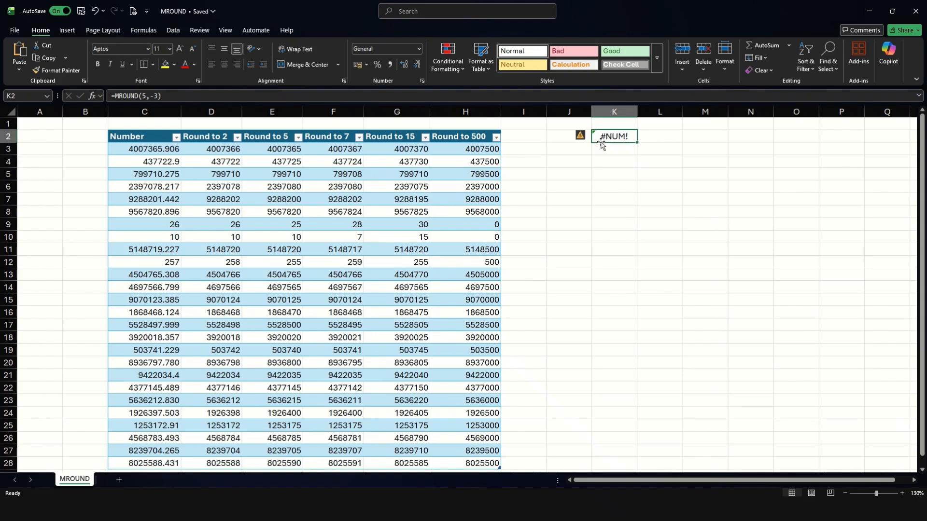
# Make K2's number negative, giving =MROUND(-5,-3), which returns -6
pyautogui.press('F2')
pyautogui.press('Left')
pyautogui.press('Left')
pyautogui.press('Left')
pyautogui.press('Left')
pyautogui.press('Left')
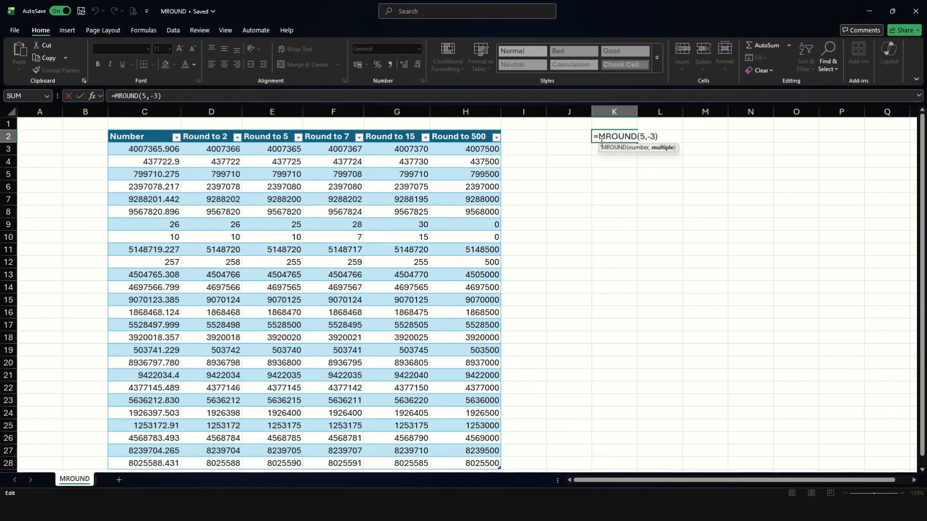
pyautogui.write('-')
pyautogui.press('Return')
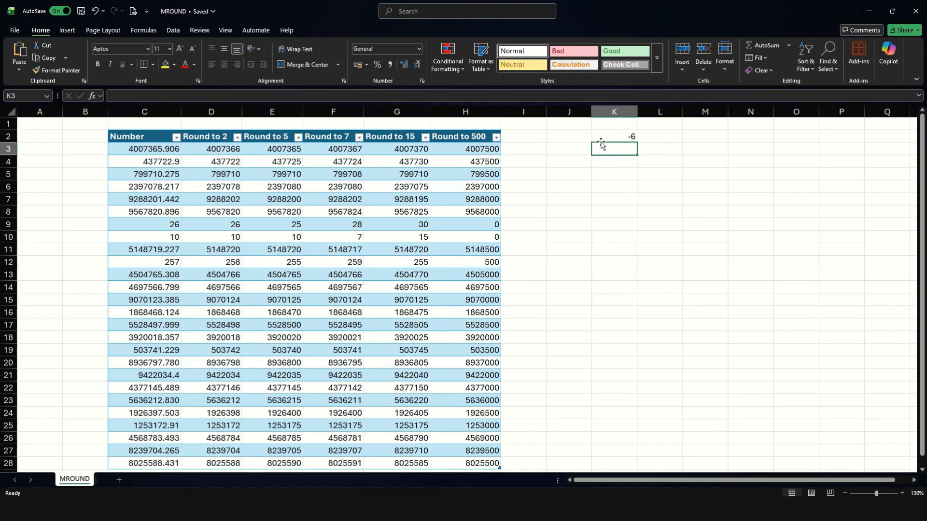
# Make K2's multiple a positive 3, giving =MROUND(-5,3) with a #NUM! error
pyautogui.click(600, 141)
pyautogui.press('F2')
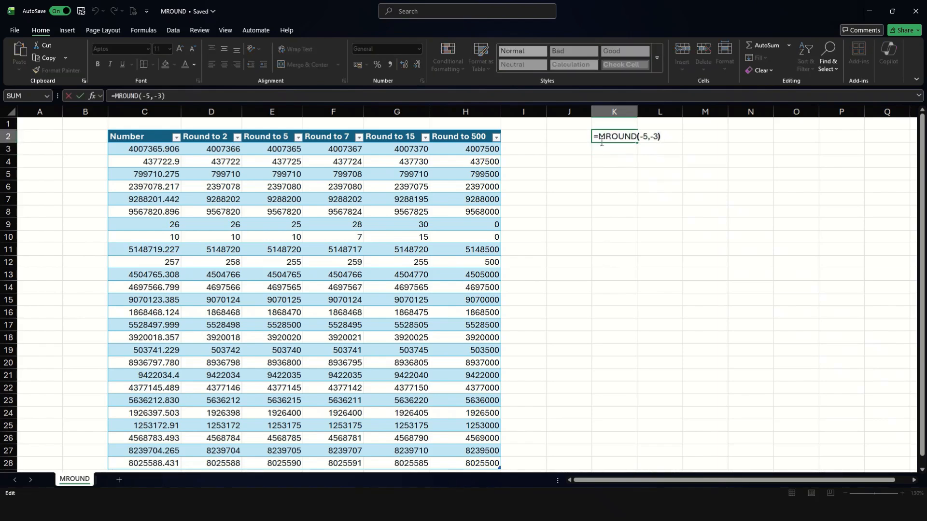
pyautogui.press('Left')
pyautogui.press('Left')
pyautogui.press('BackSpace')
pyautogui.press('Return')
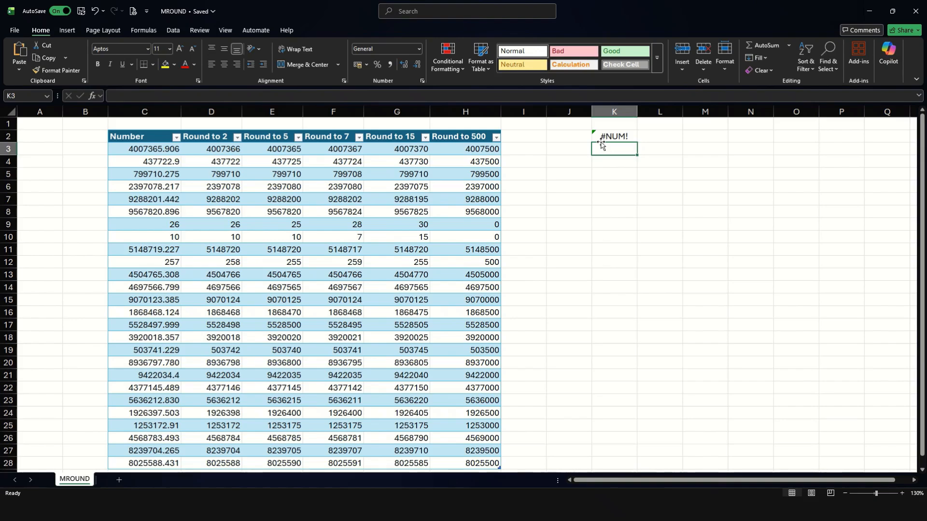
pyautogui.click(609, 180)
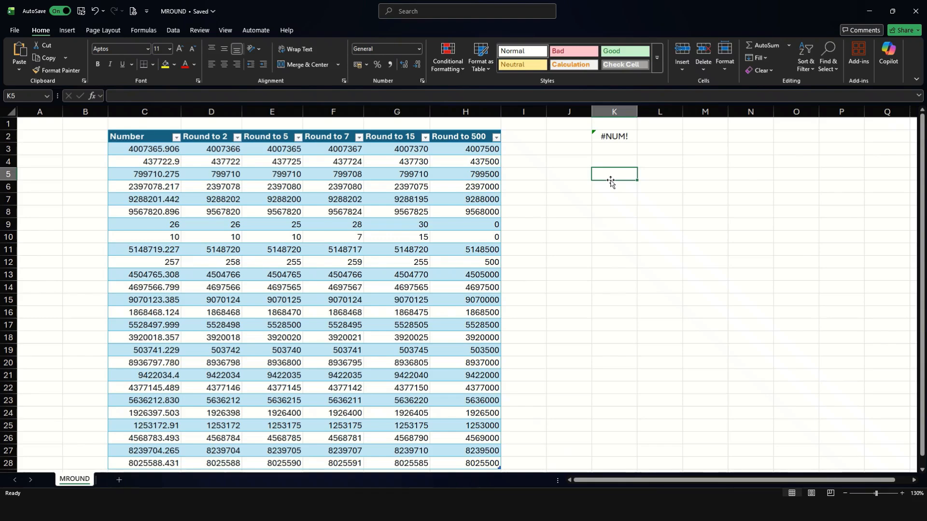
# Enter the test formula =MROUND(6.05,0.1) in K5
pyautogui.write('=mr')
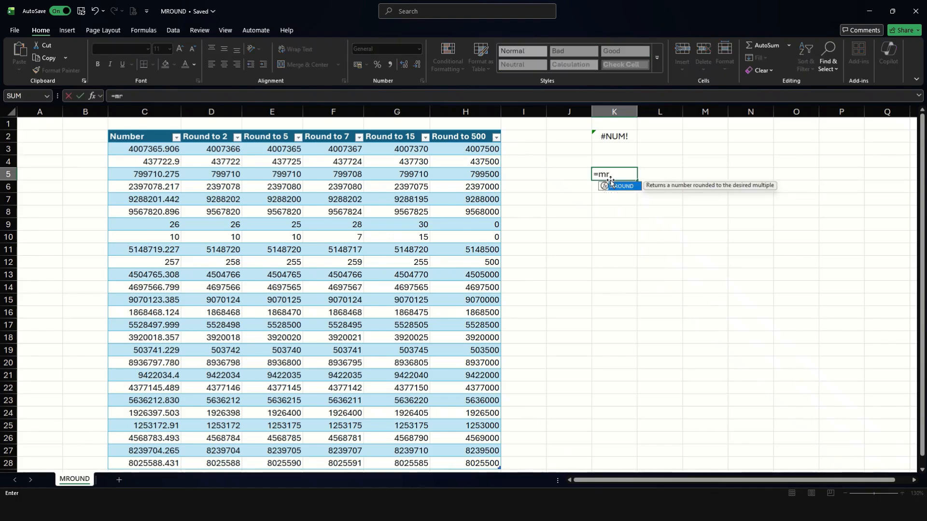
pyautogui.press('Tab')
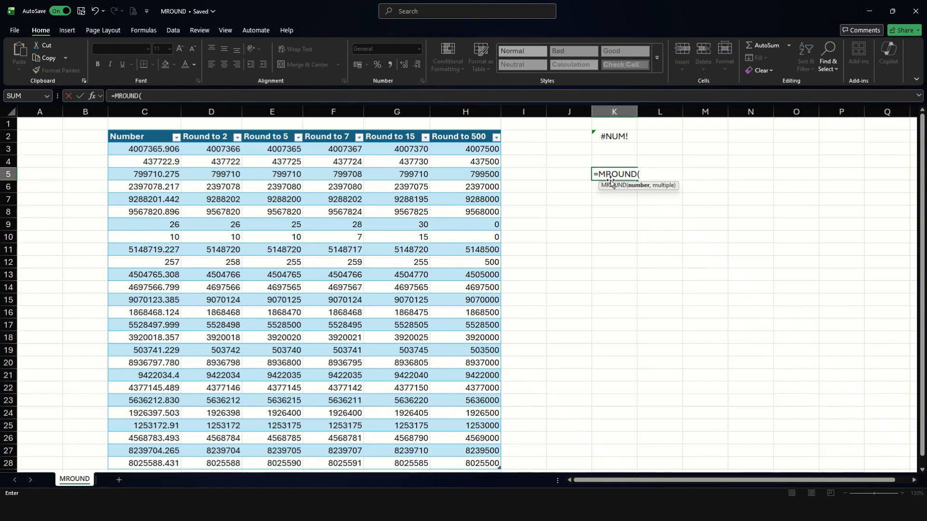
pyautogui.write('6.05,0.1)')
pyautogui.press('Return')
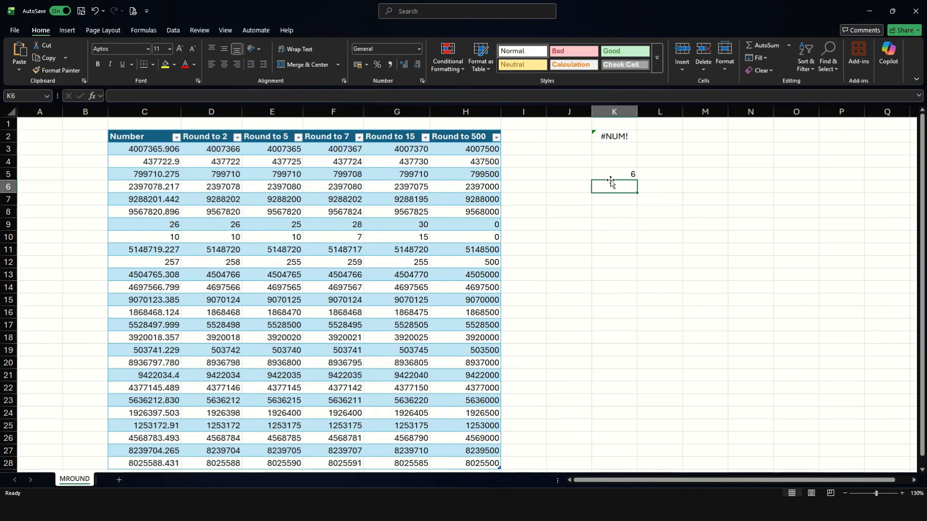
# Change K5's number to 7.05, giving a result of 7.1
pyautogui.press('Up')
pyautogui.doubleClick(610, 181)
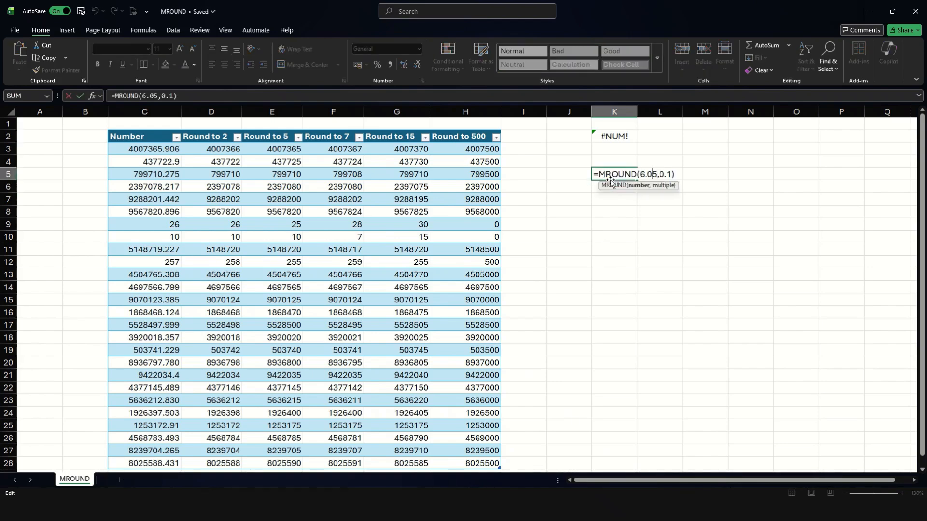
pyautogui.press('BackSpace')
pyautogui.write('7')
pyautogui.press('Return')
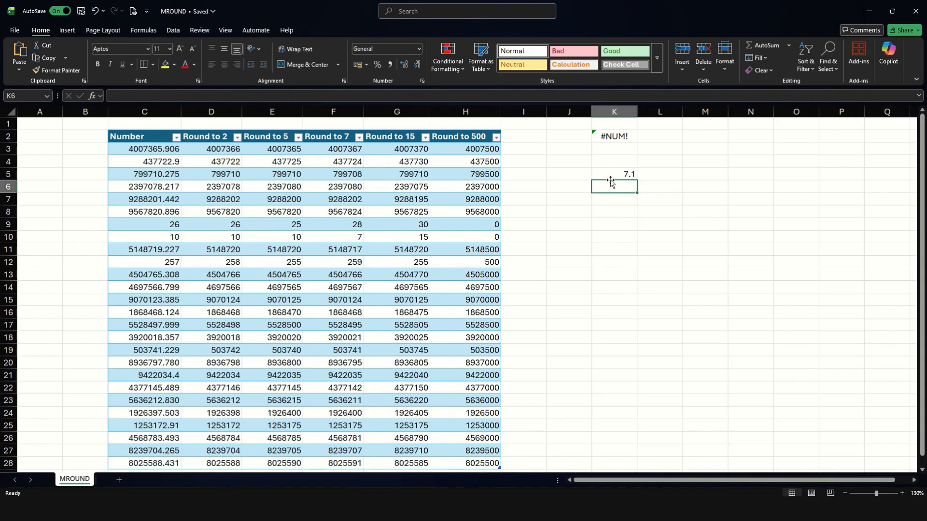
# Change K5's number to 8.05, giving a result of 8.1
pyautogui.press('Up')
pyautogui.press('F2')
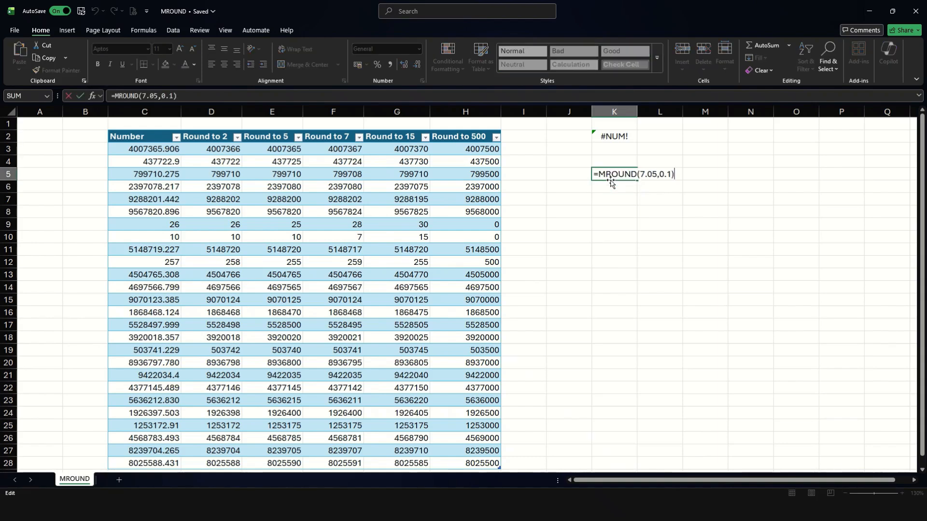
pyautogui.press('Left')
pyautogui.press('Left')
pyautogui.press('Left')
pyautogui.press('Left')
pyautogui.press('Left')
pyautogui.press('Left')
pyautogui.press('Left')
pyautogui.press('Left')
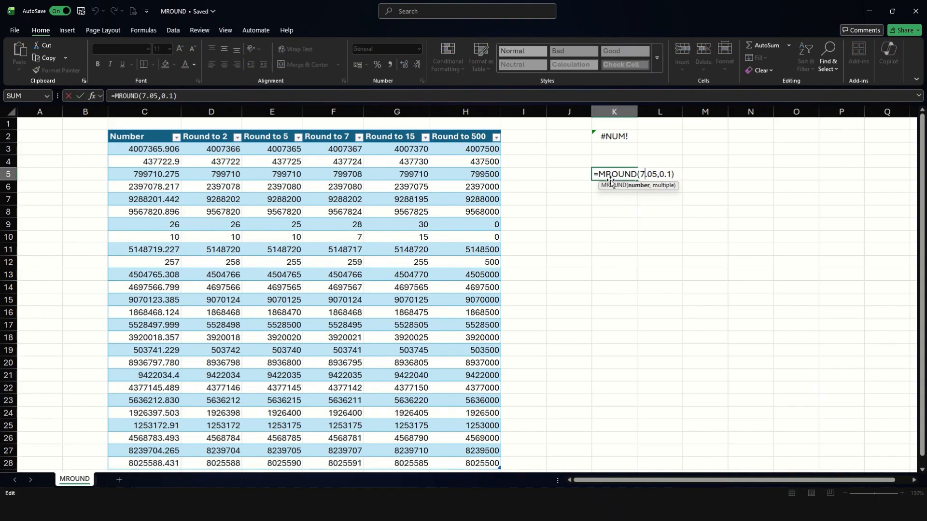
pyautogui.press('BackSpace')
pyautogui.write('8')
pyautogui.press('Return')
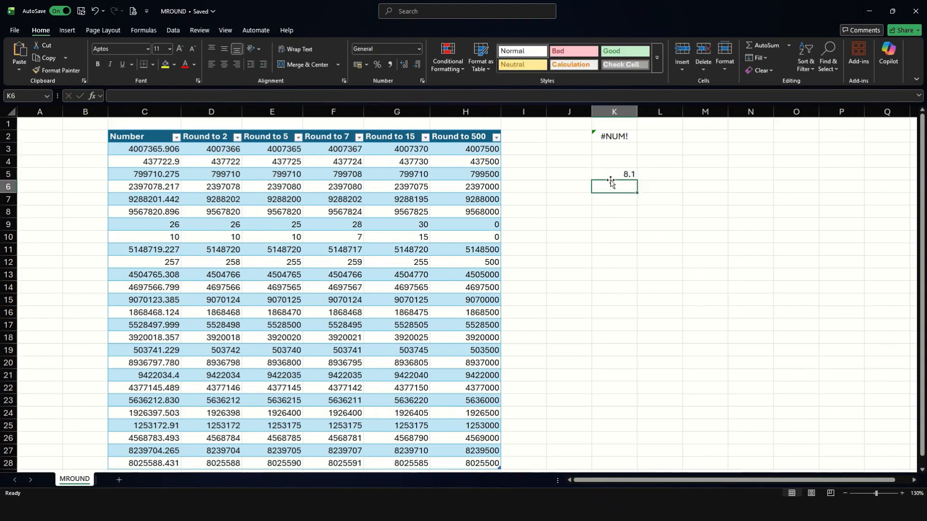